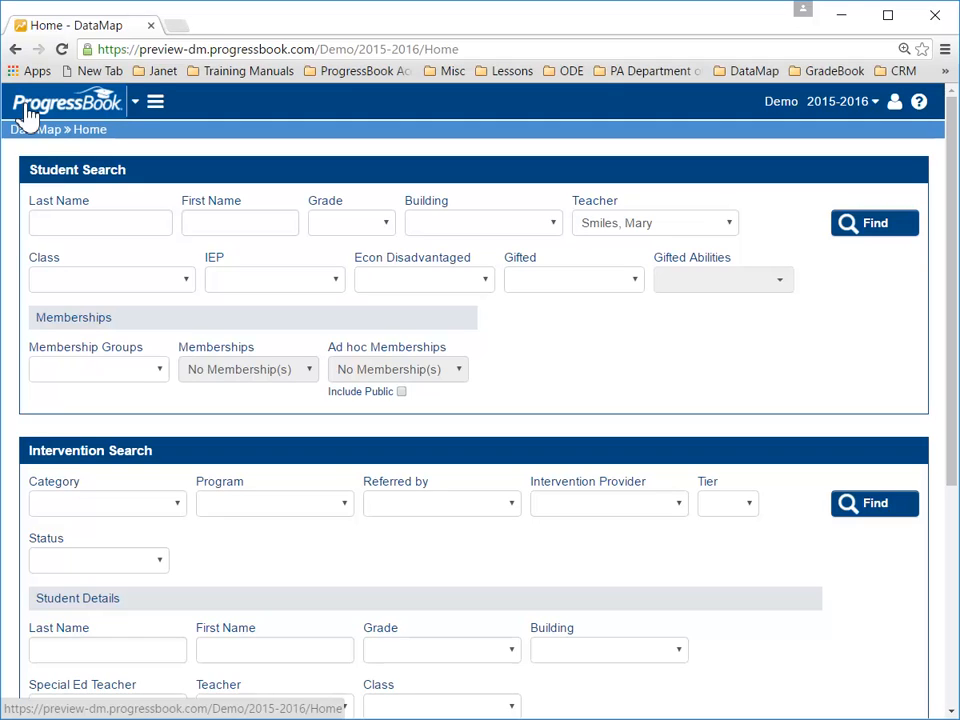
# Step: From the DataMap home page, run a student search using the student's partial last name and first initial
pyautogui.click(157, 113)
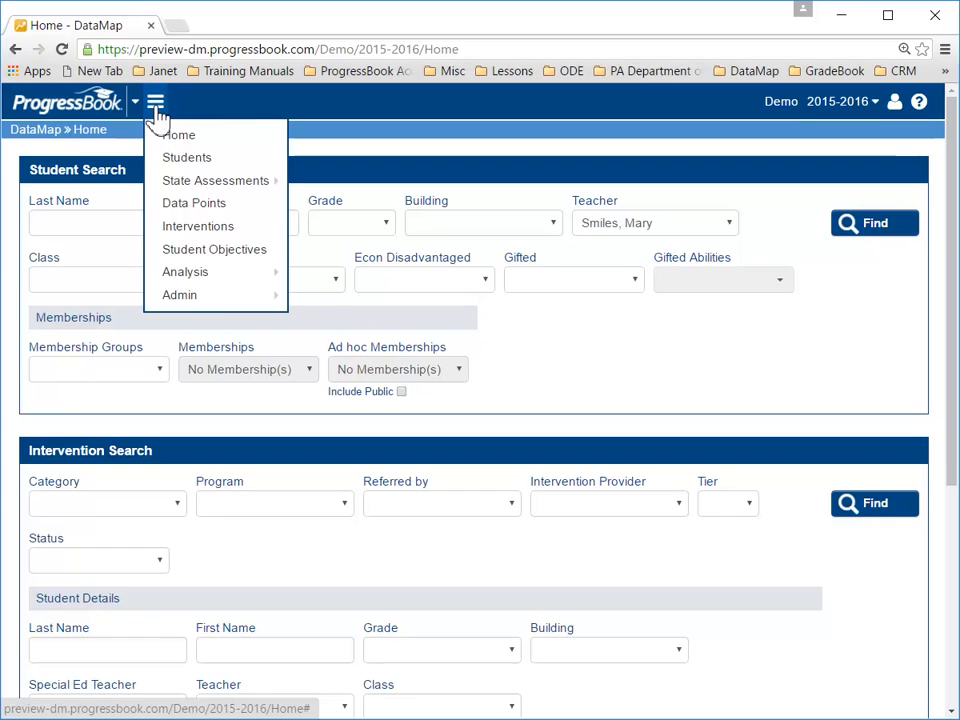
pyautogui.click(176, 134)
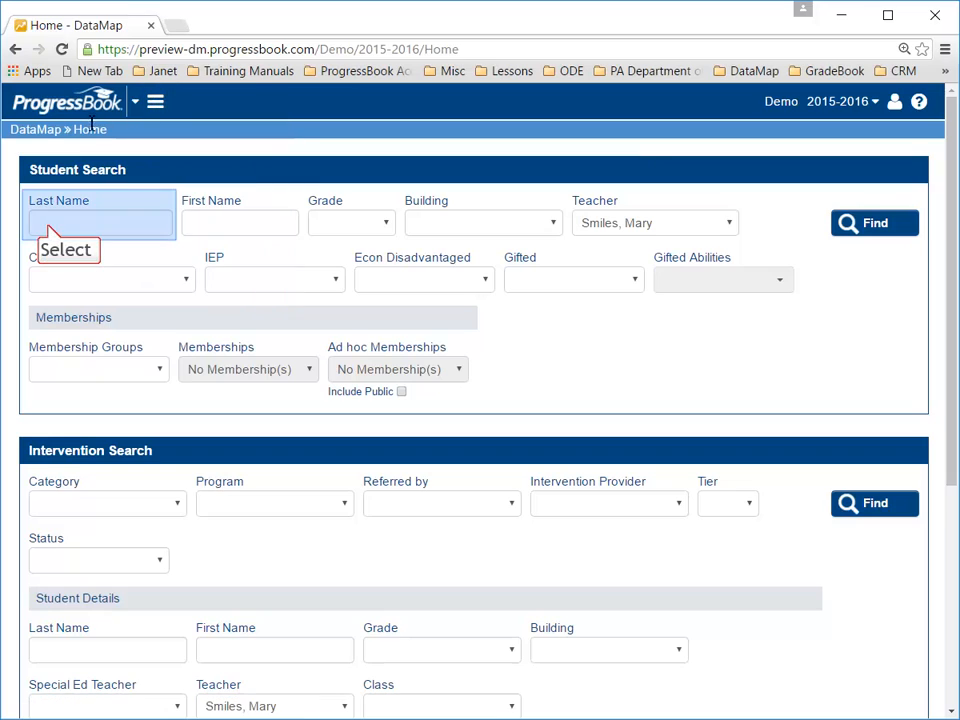
pyautogui.click(50, 225)
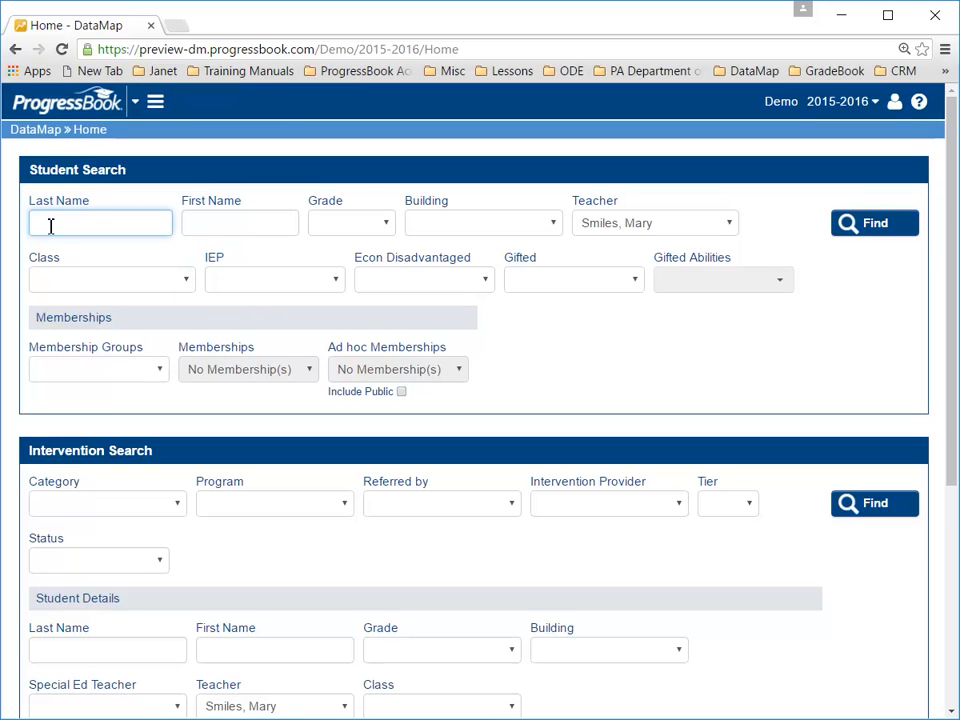
pyautogui.write('smil')
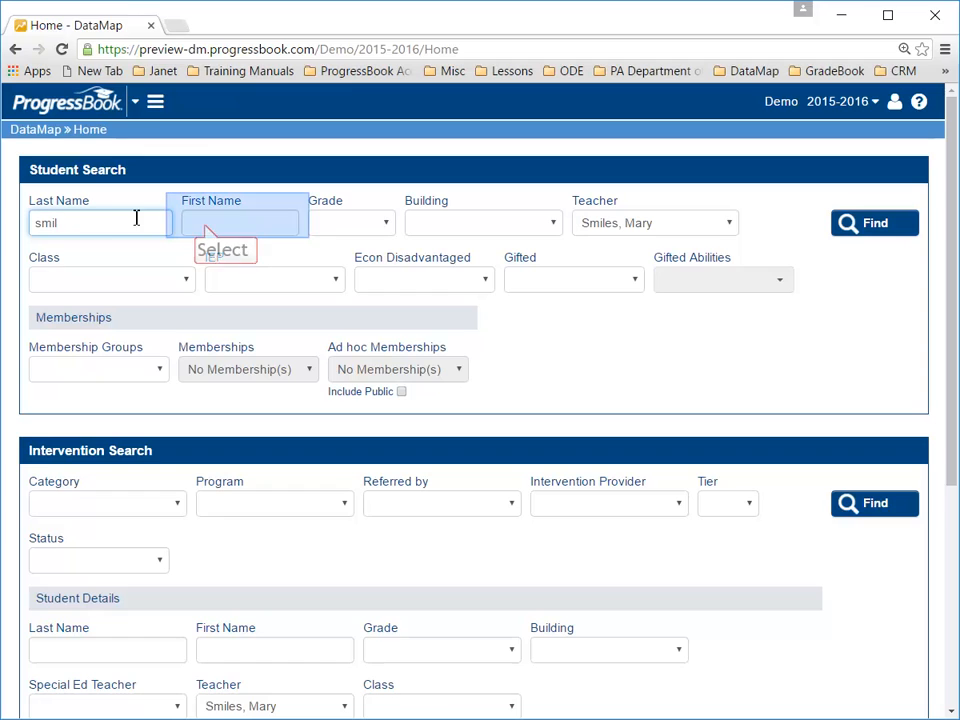
pyautogui.click(207, 226)
pyautogui.write('s')
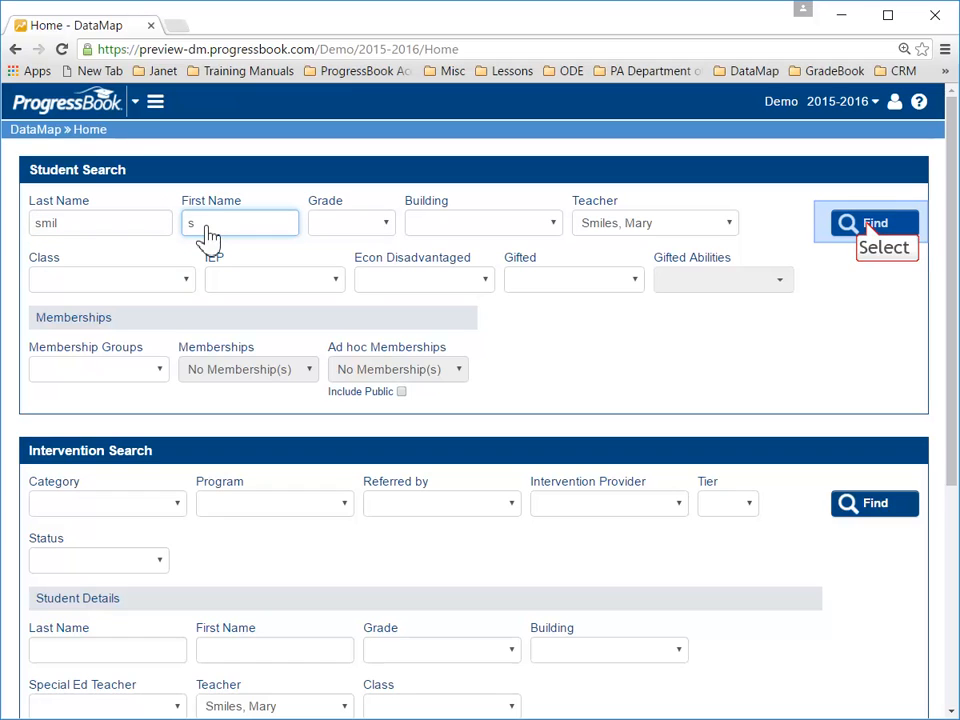
pyautogui.click(866, 230)
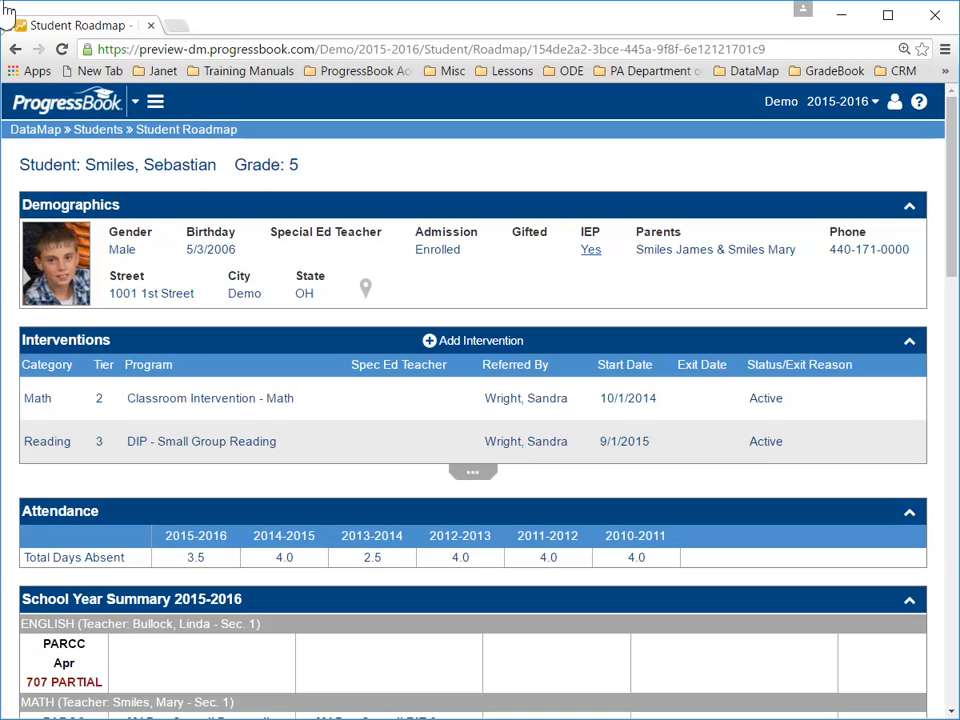
# Step: Collapse and re-expand the Demographics section, and view the student's IEP in Special Services before returning to the Student Roadmap
pyautogui.click(909, 207)
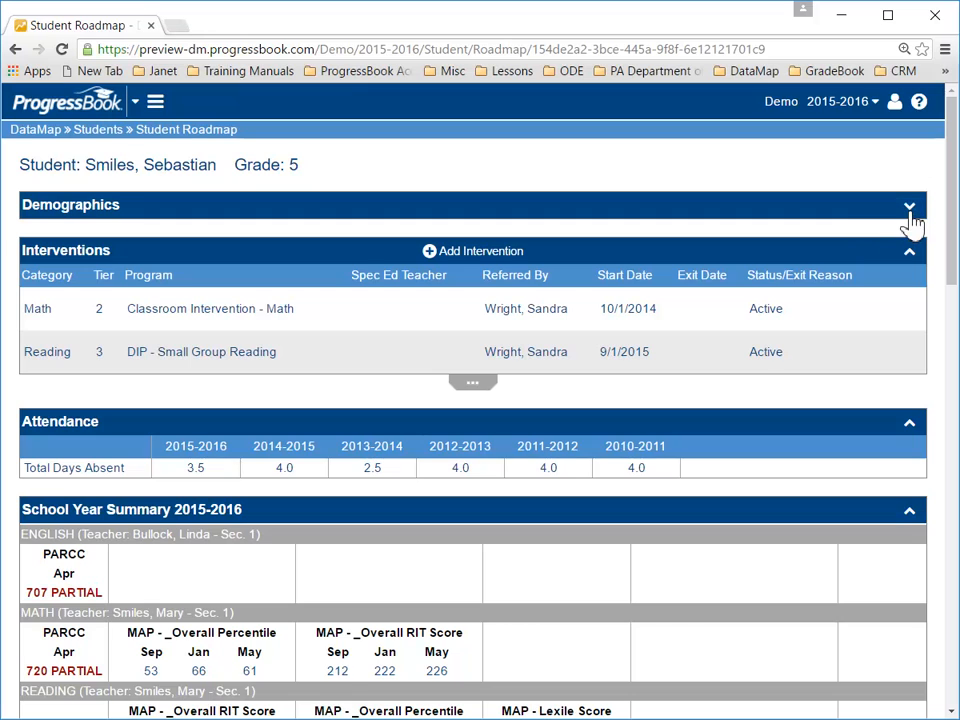
pyautogui.click(910, 210)
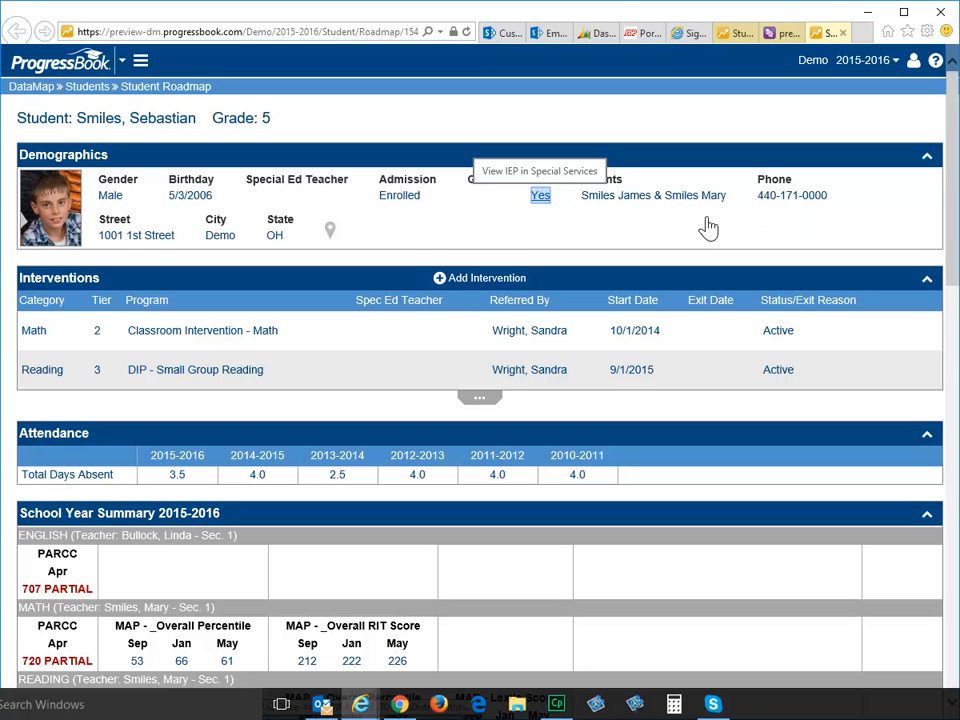
pyautogui.click(540, 198)
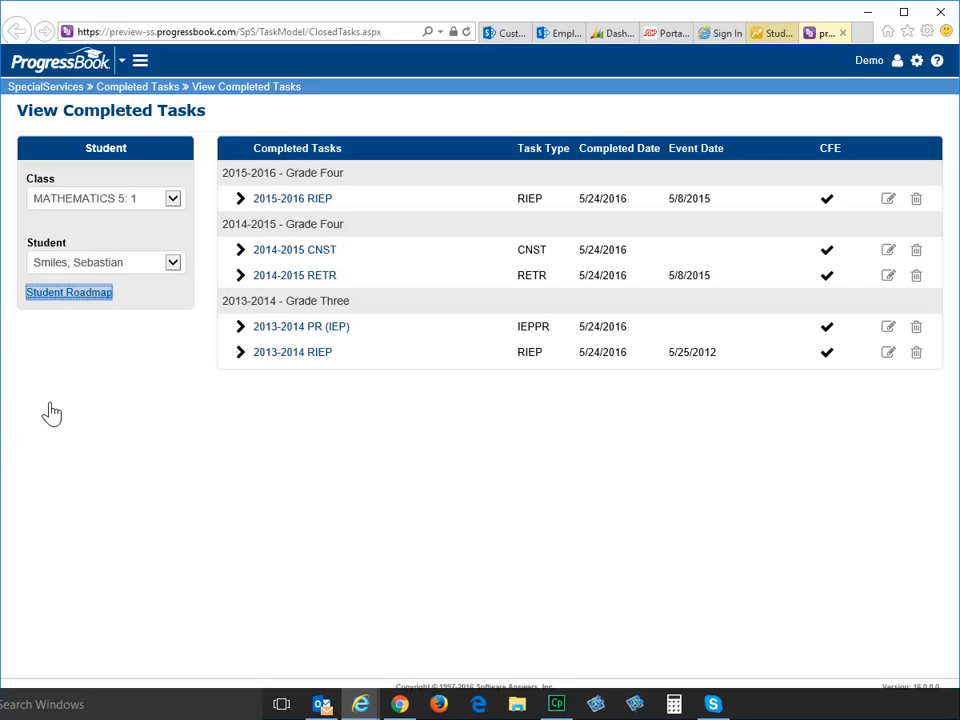
pyautogui.click(70, 297)
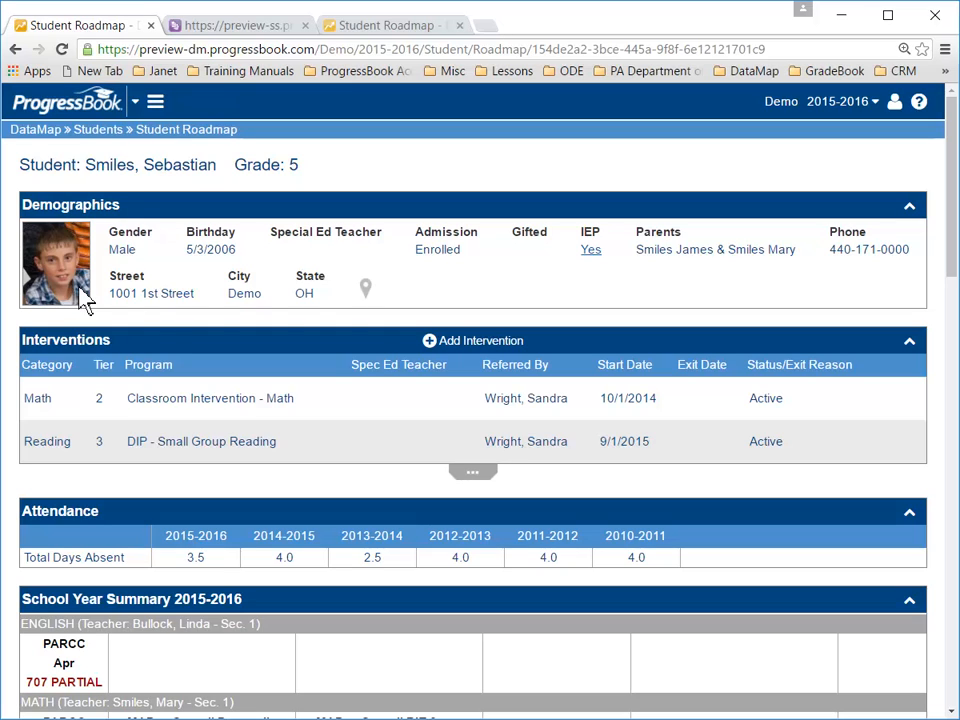
# Step: Add English and Writing to the Reading subject filter in State Assessment History
pyautogui.moveTo(949, 268); pyautogui.dragTo(956, 420)
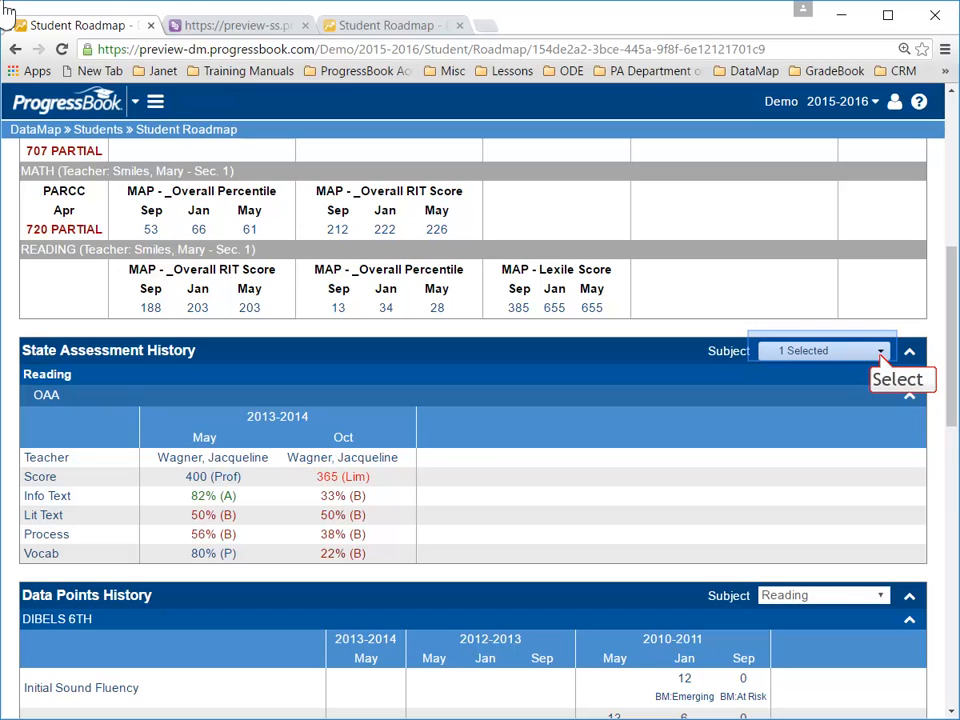
pyautogui.click(882, 352)
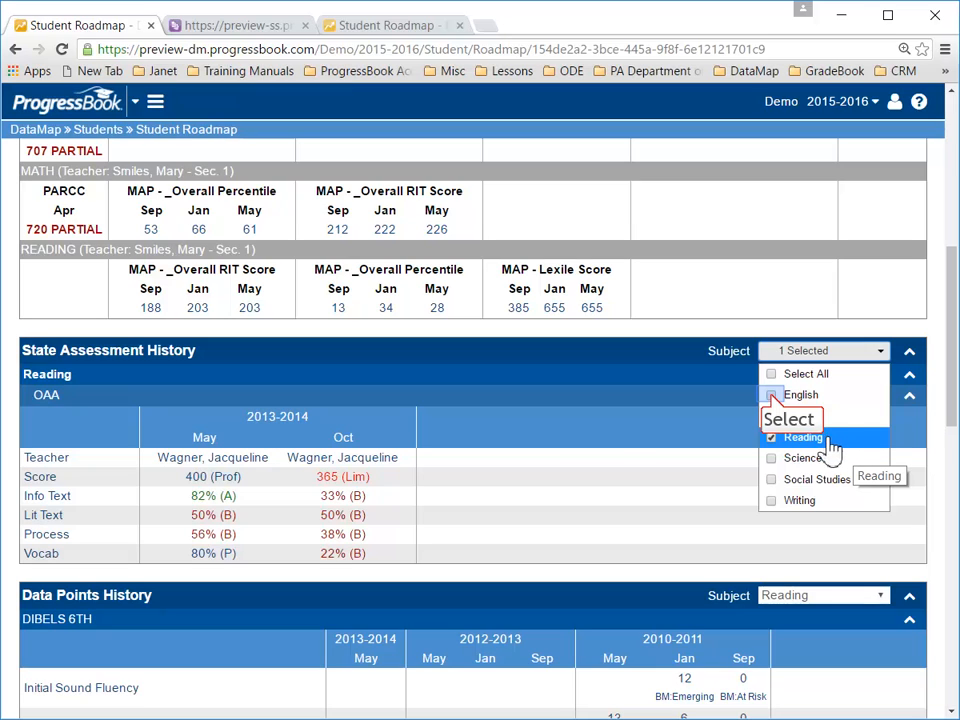
pyautogui.click(773, 396)
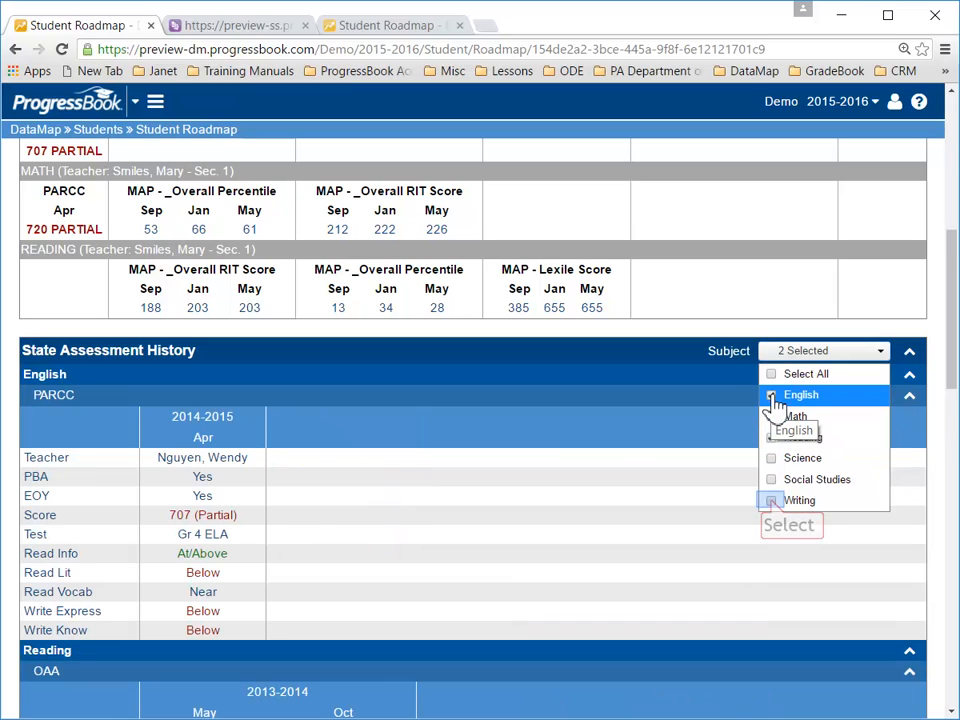
pyautogui.click(771, 500)
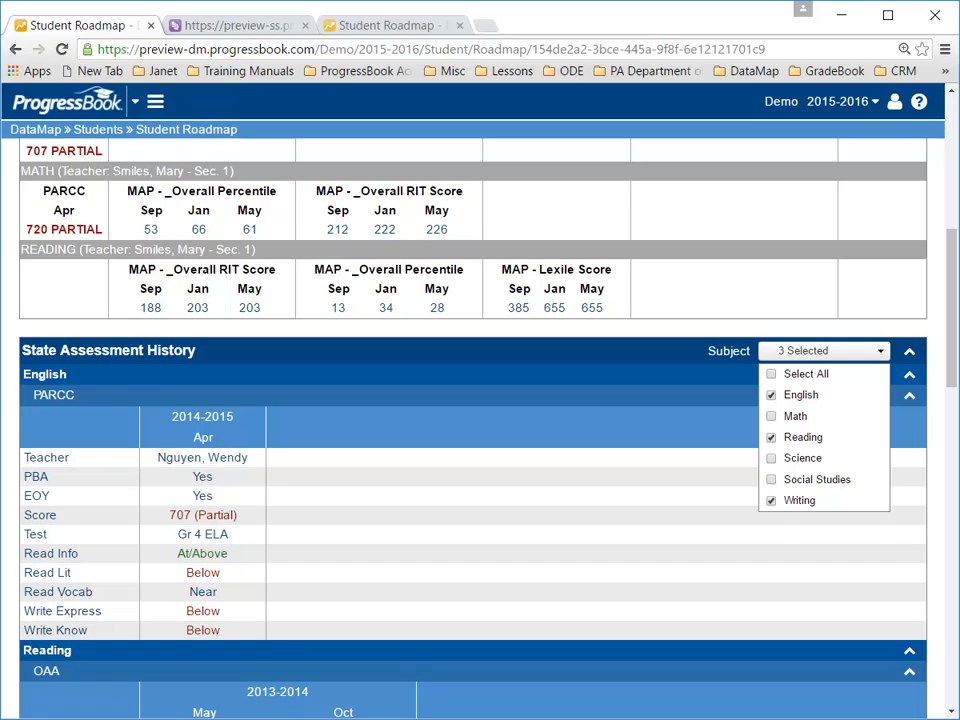
pyautogui.click(778, 513)
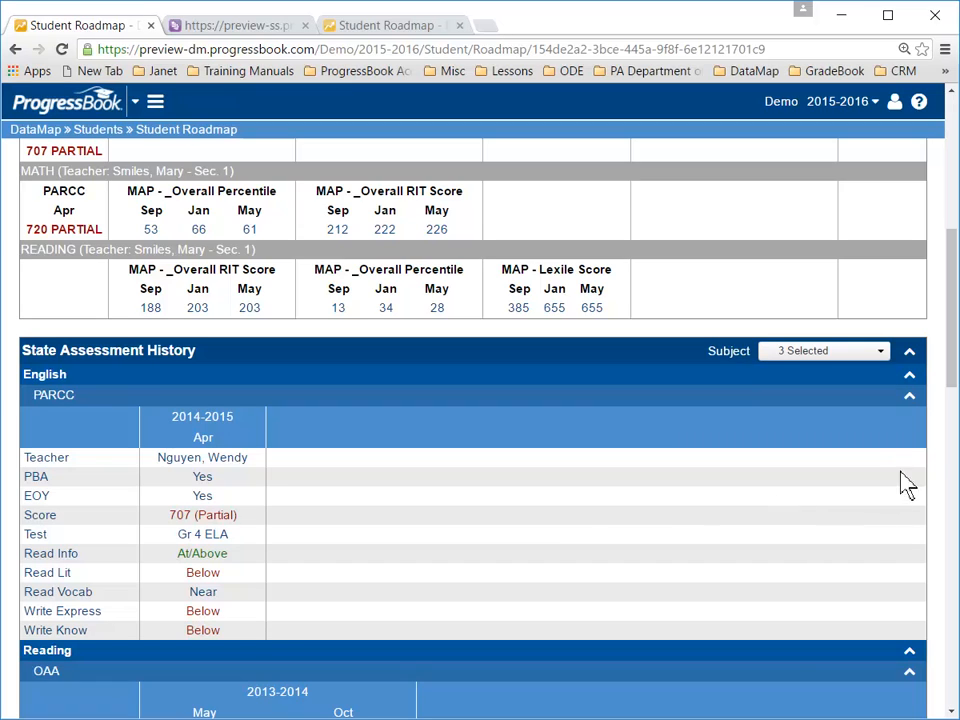
pyautogui.scroll(-2, 953, 380)
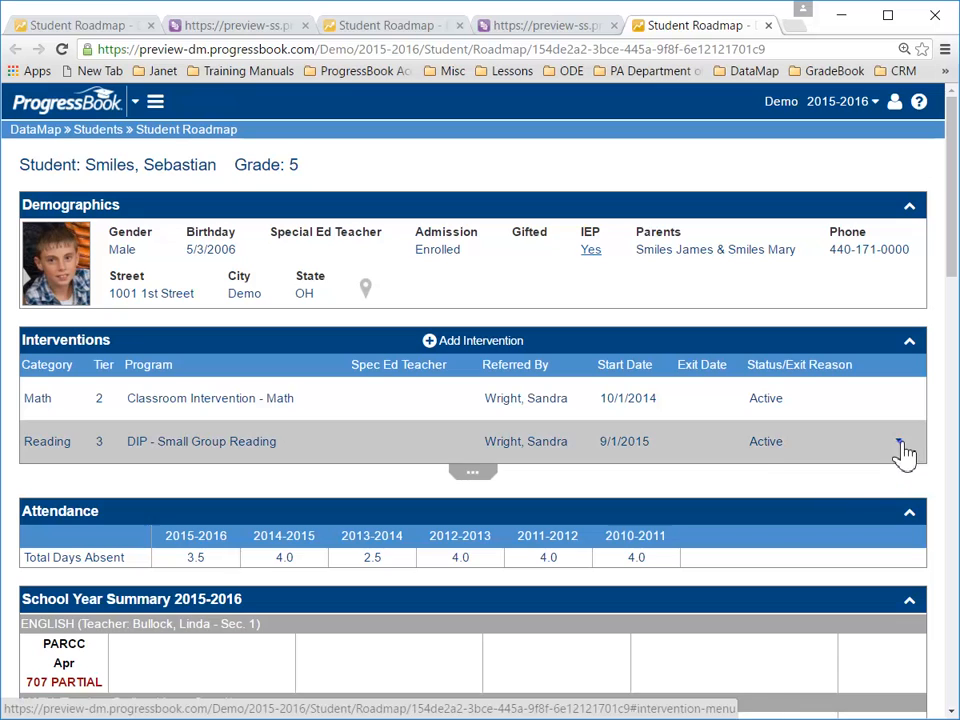
# Step: Attach "2016 How to create a District Assessment from GradeBook for DataMap.pdf" to the student's DIP - Small Group Reading intervention
pyautogui.click(900, 444)
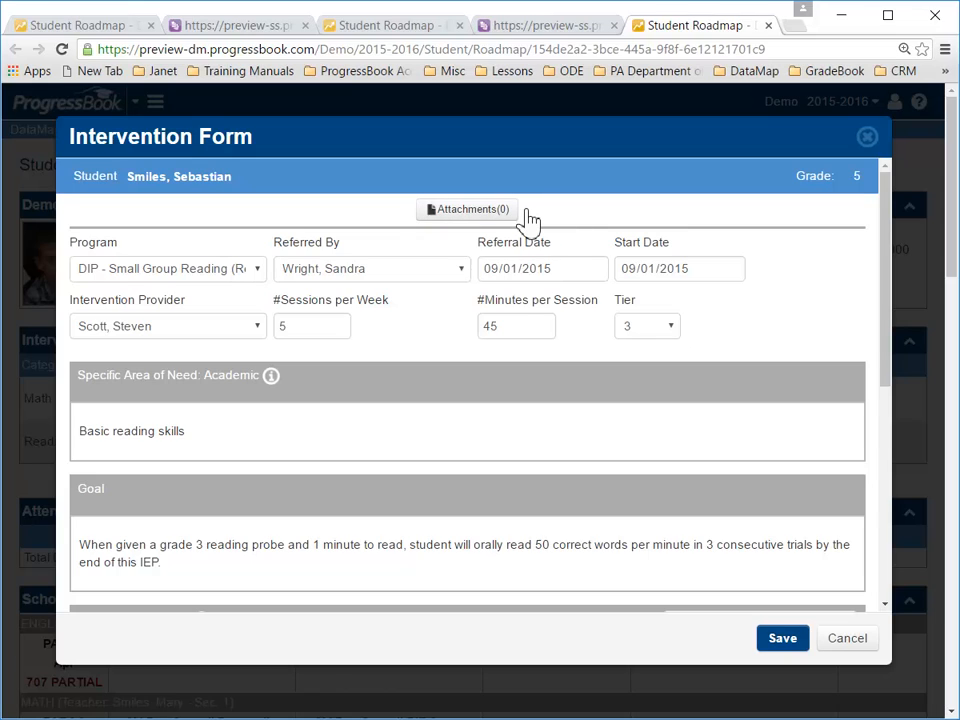
pyautogui.click(464, 212)
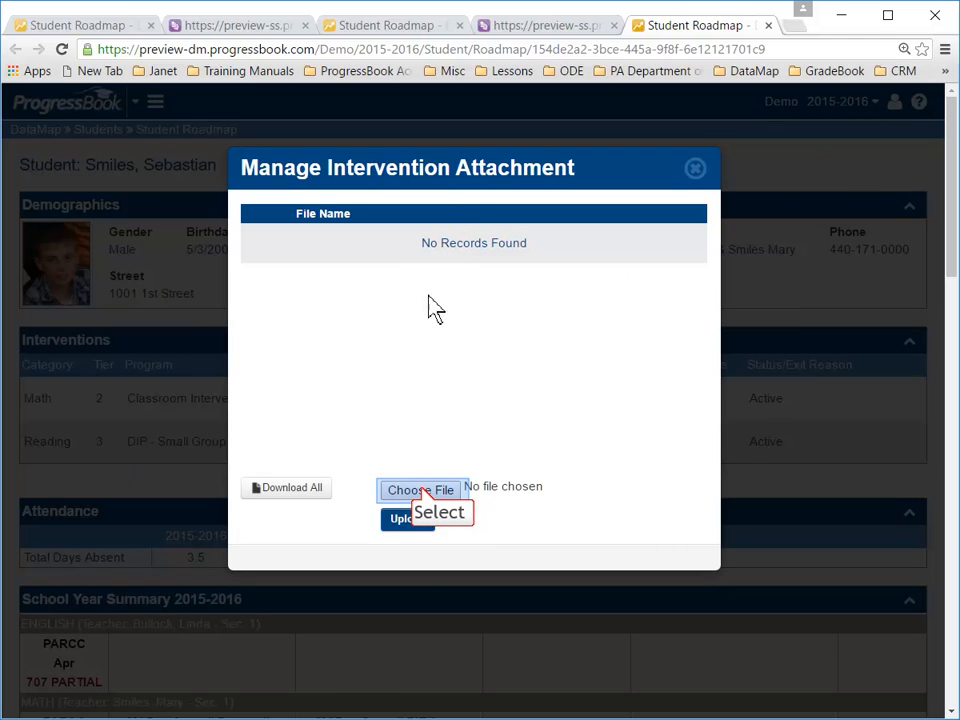
pyautogui.click(421, 490)
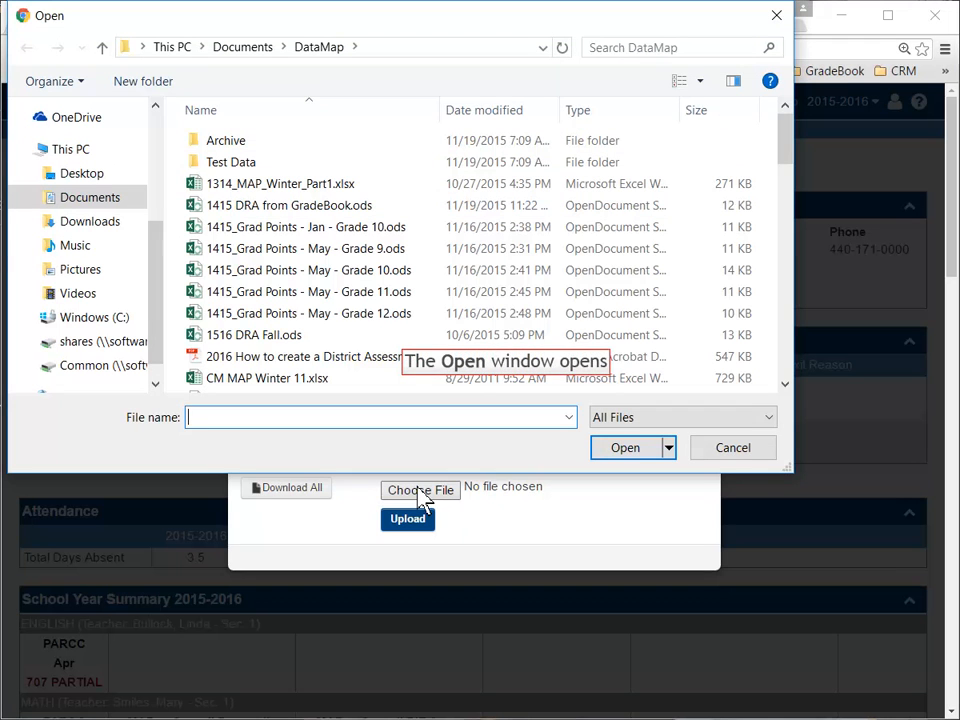
pyautogui.click(375, 368)
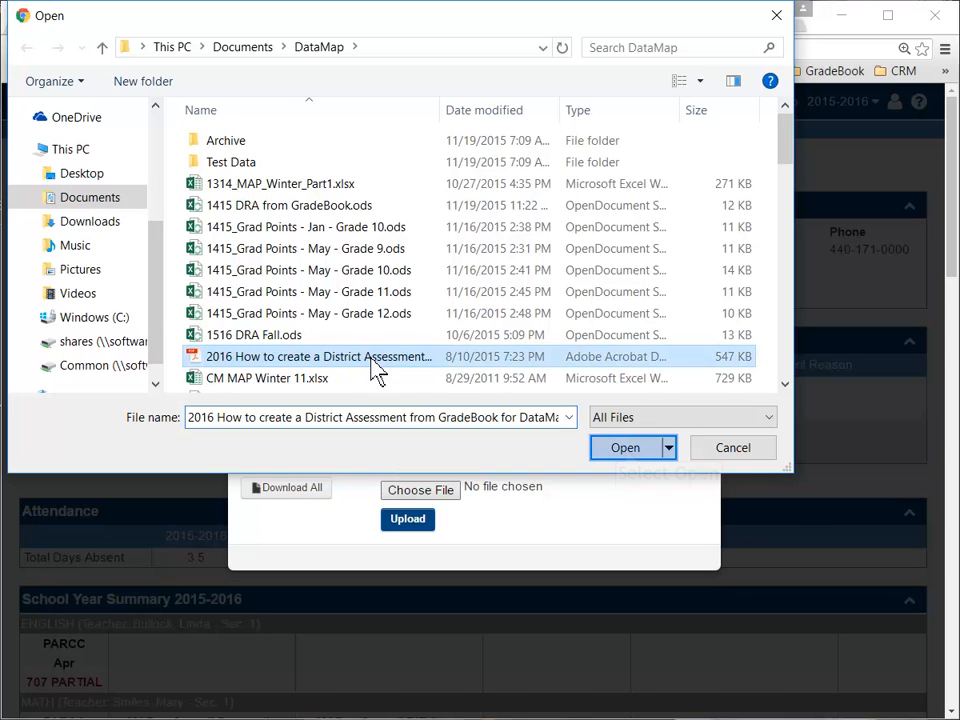
pyautogui.click(627, 447)
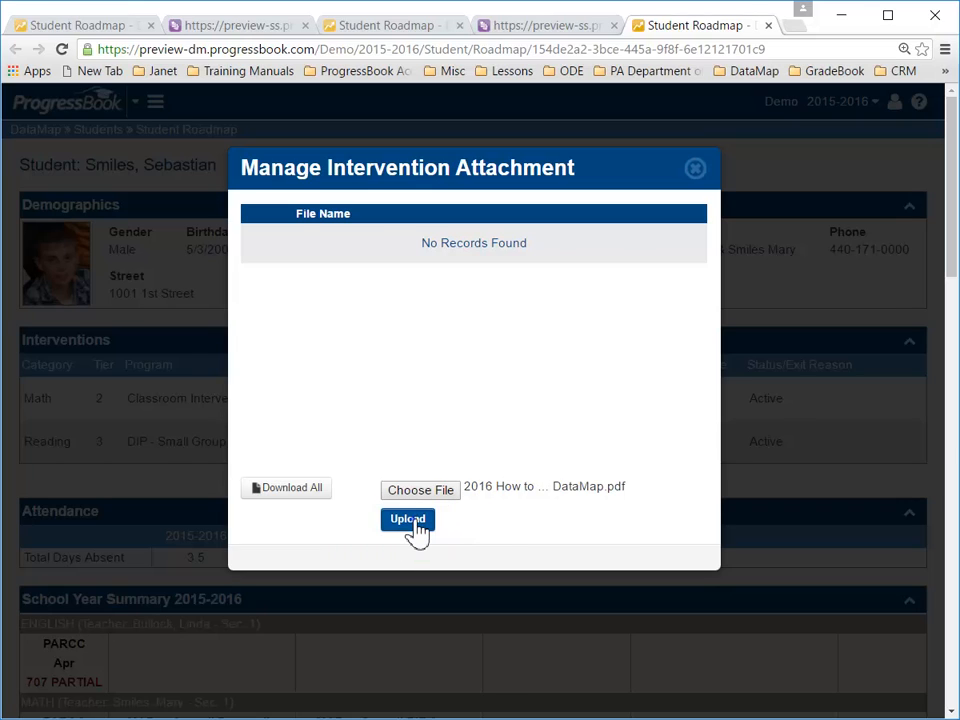
pyautogui.click(416, 524)
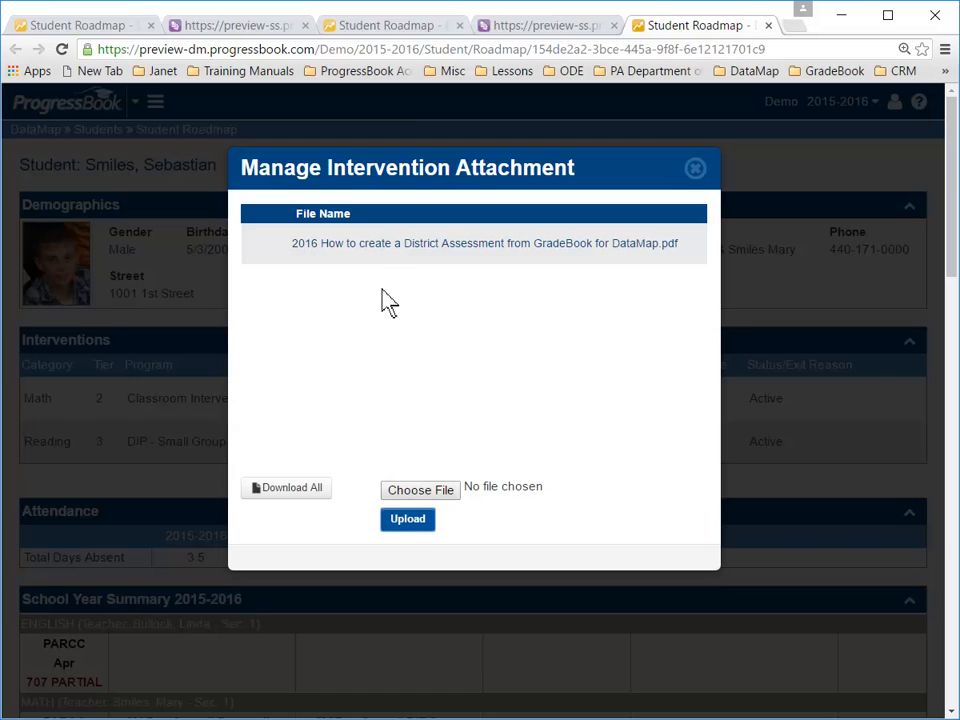
pyautogui.moveTo(381, 255)
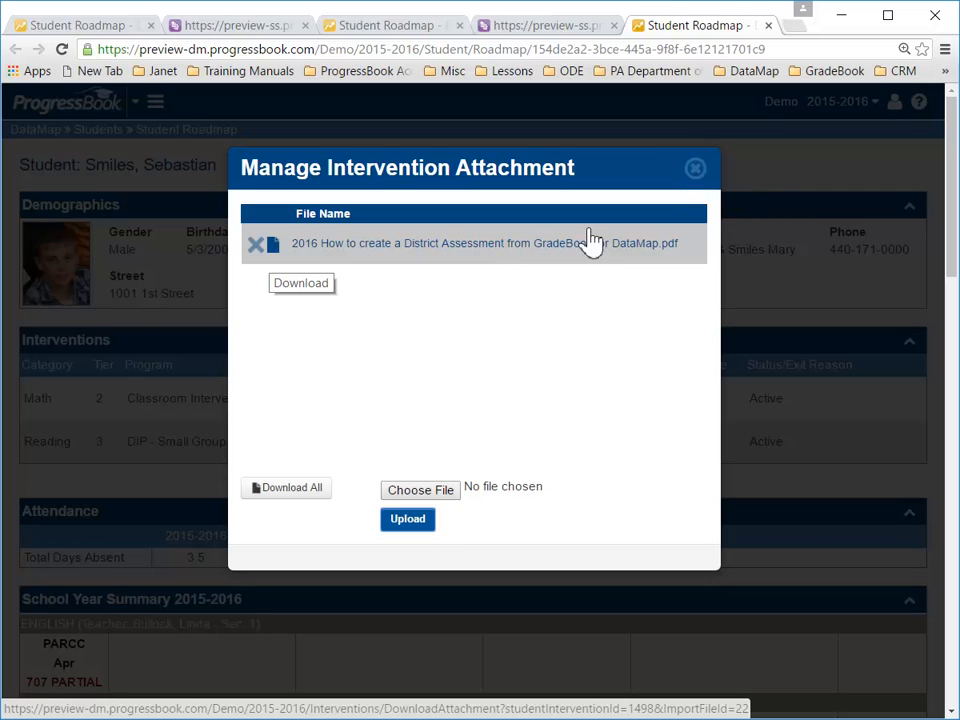
pyautogui.click(695, 170)
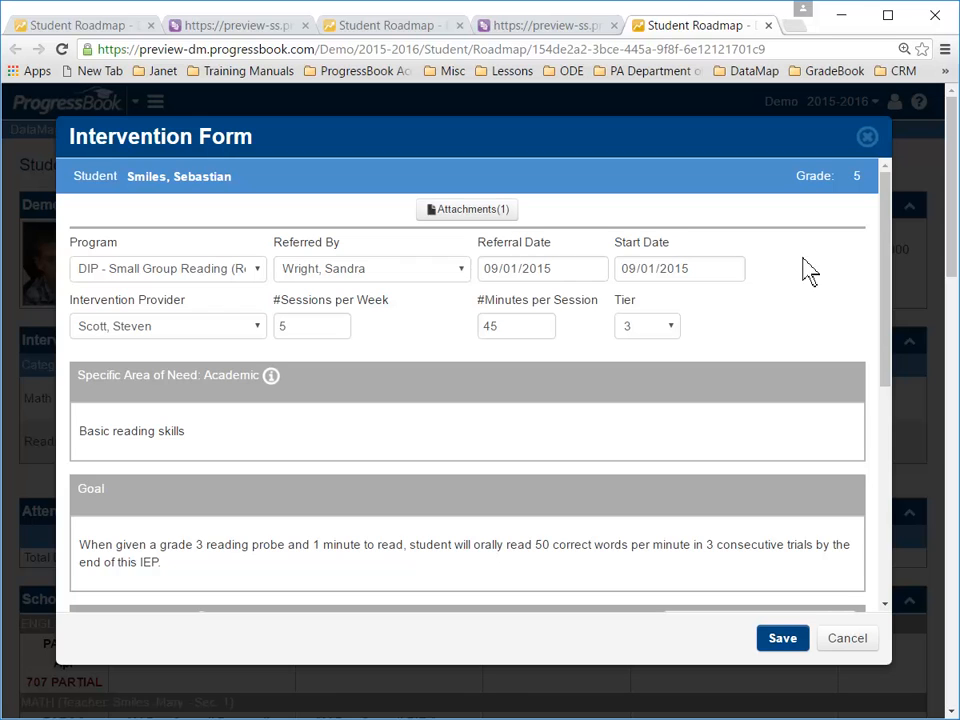
# Step: Slightly enlarge the weekly MAP and STAR score table in the Intervention Form's Progress Monitoring section
pyautogui.moveTo(889, 332); pyautogui.dragTo(934, 480)
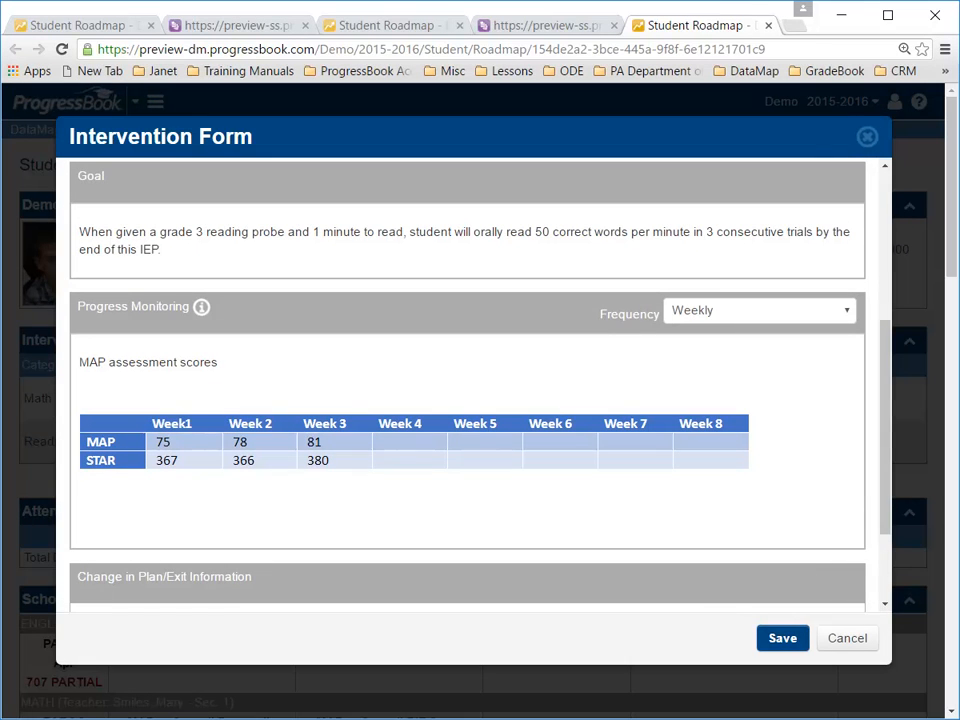
pyautogui.click(222, 363)
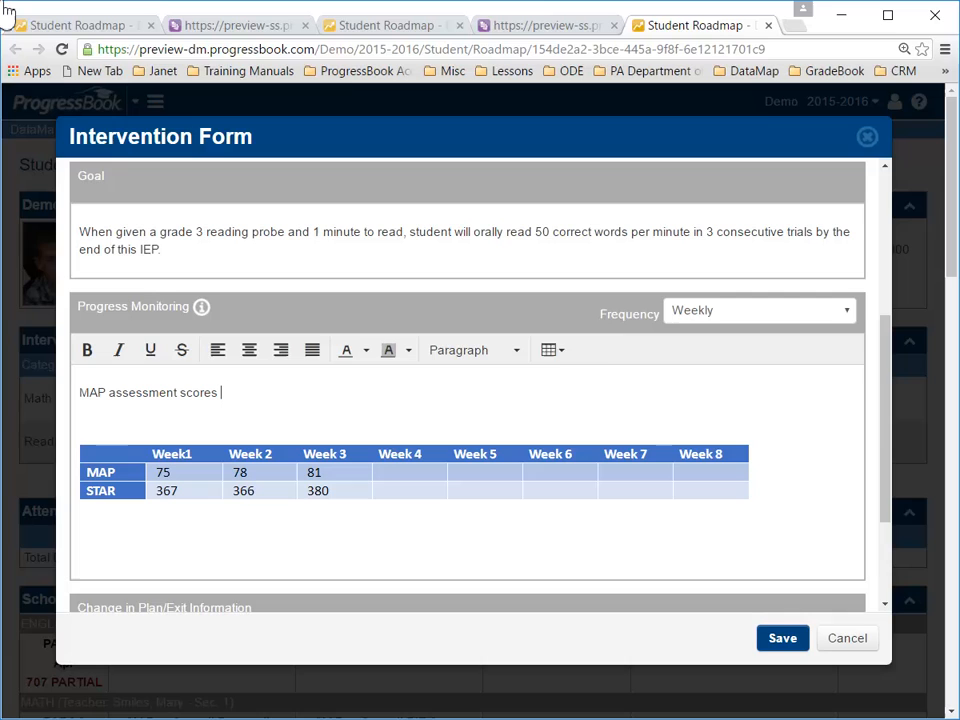
pyautogui.click(553, 352)
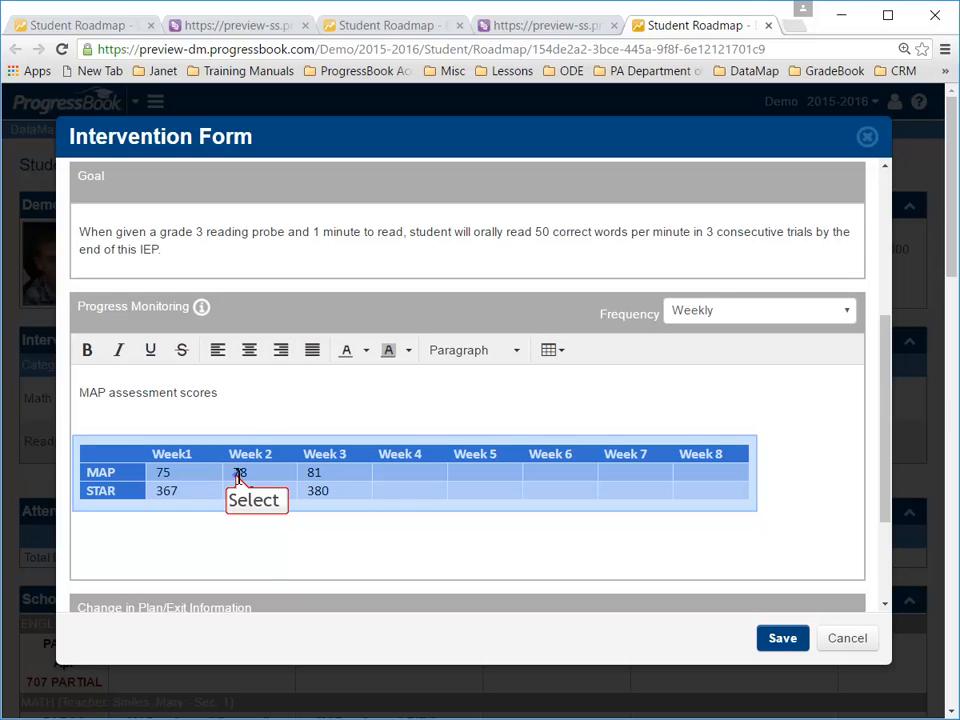
pyautogui.click(238, 476)
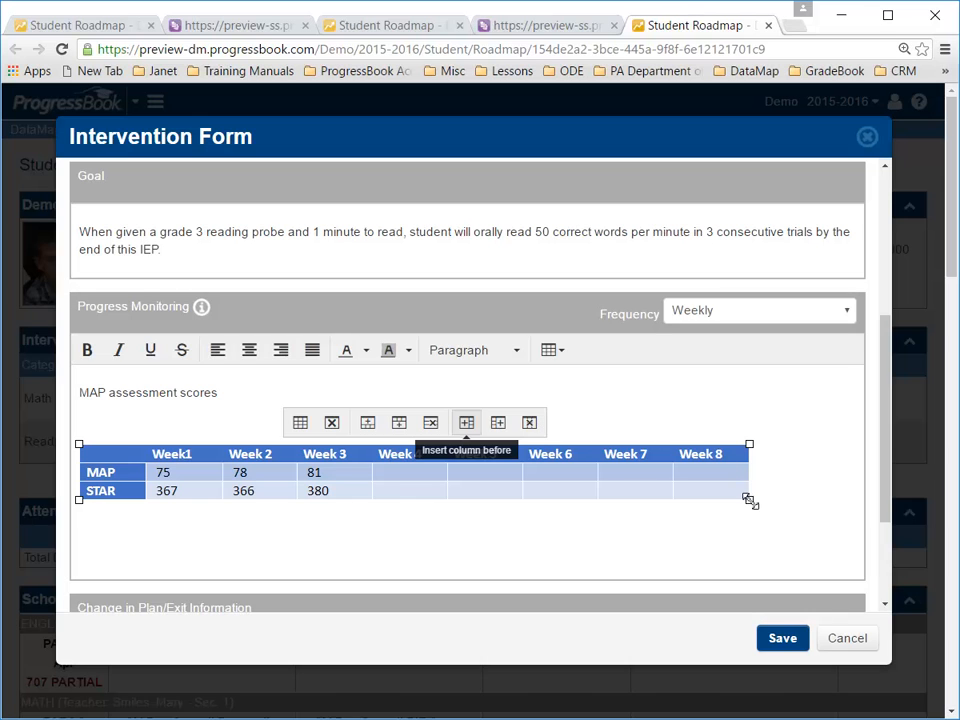
pyautogui.moveTo(750, 501); pyautogui.dragTo(786, 510)
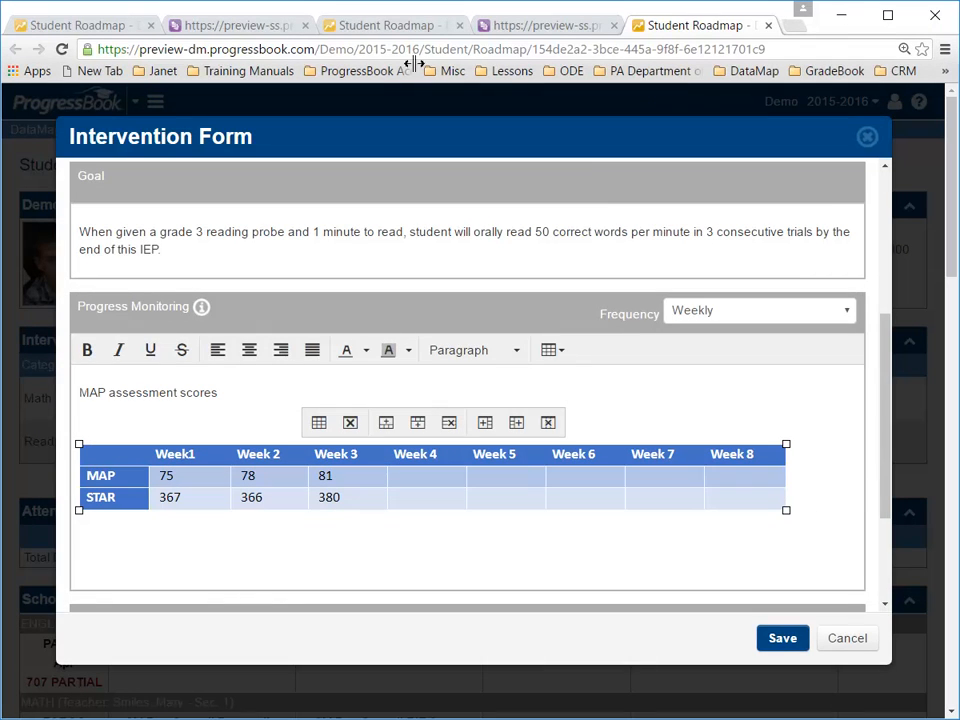
# Step: Adjust the score table's Week 7 and Week 8 column widths by moving their starting borders towards Week 6
pyautogui.click(711, 498)
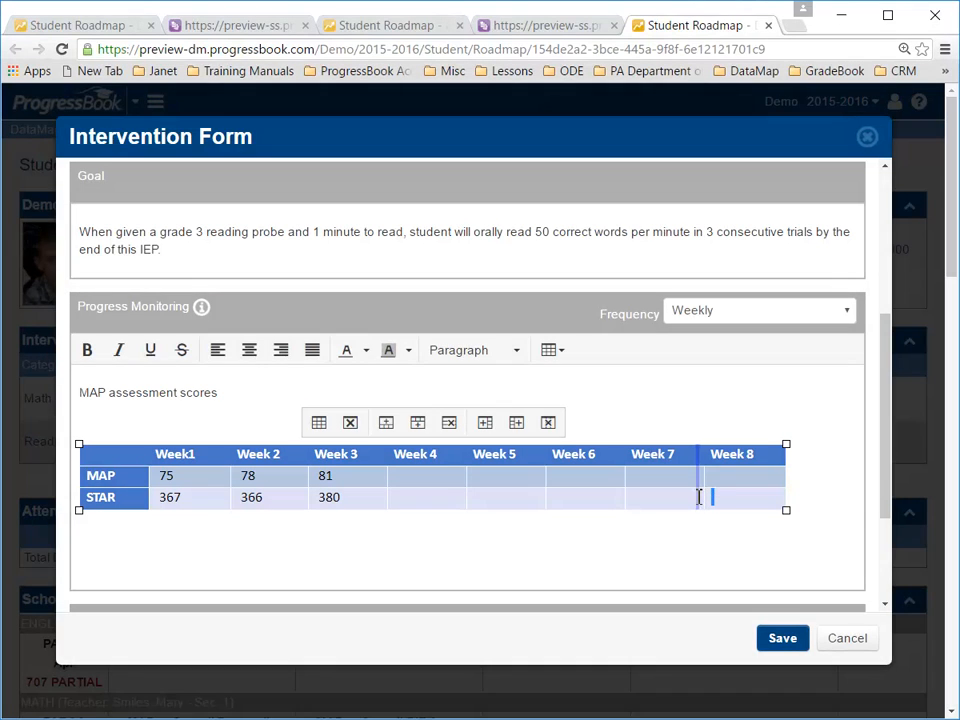
pyautogui.moveTo(699, 497); pyautogui.dragTo(693, 497)
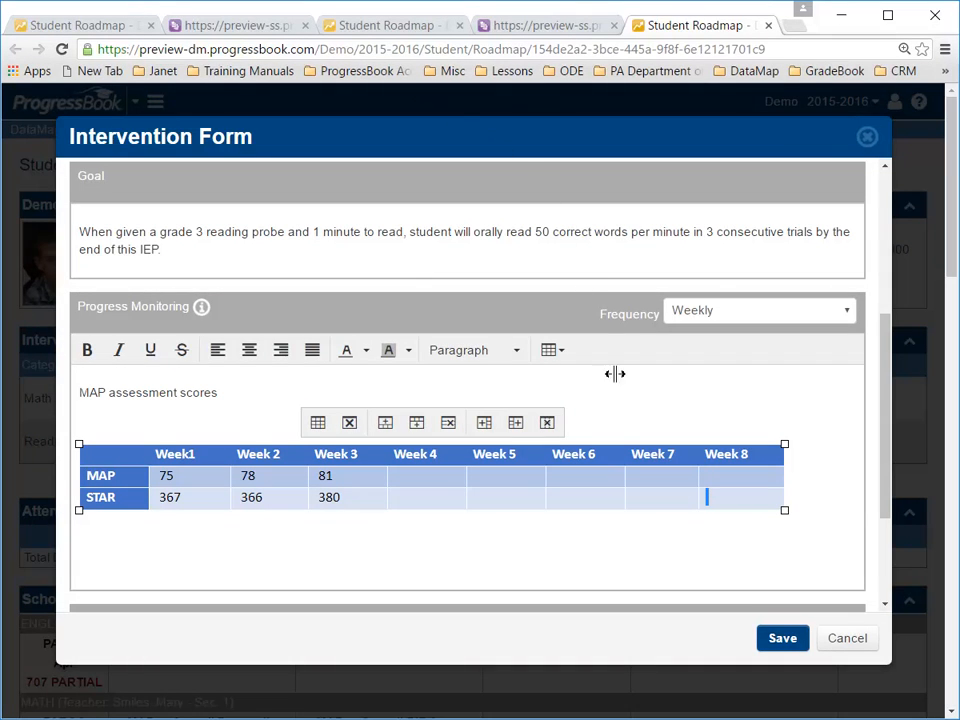
pyautogui.moveTo(625, 497); pyautogui.dragTo(607, 495)
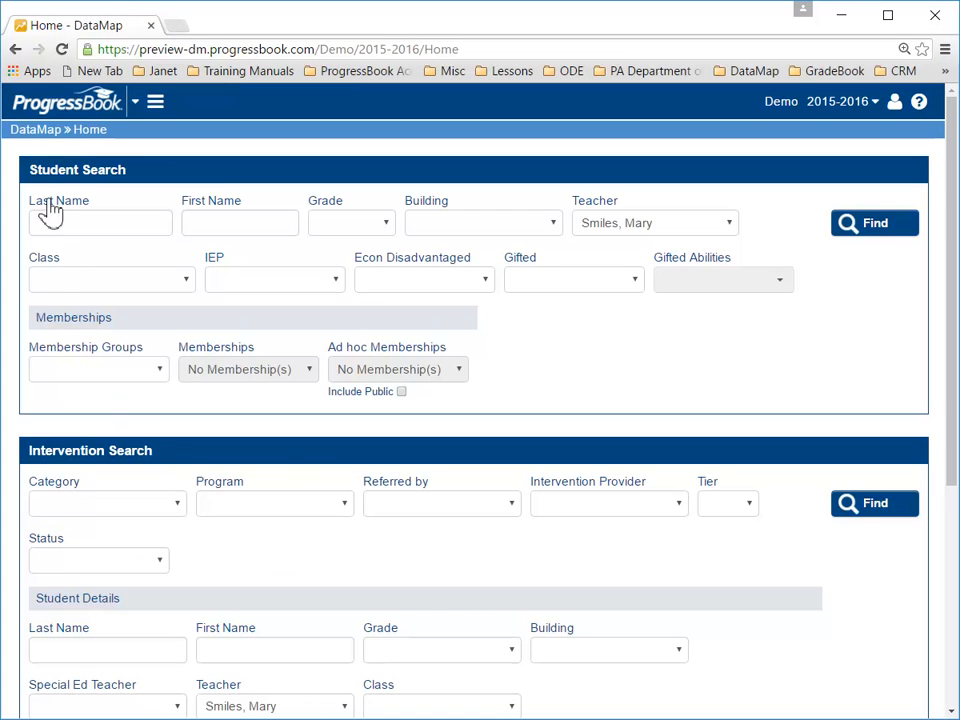
# Step: From the DataMap home page, open the Multiple Measures analysis page
pyautogui.click(157, 110)
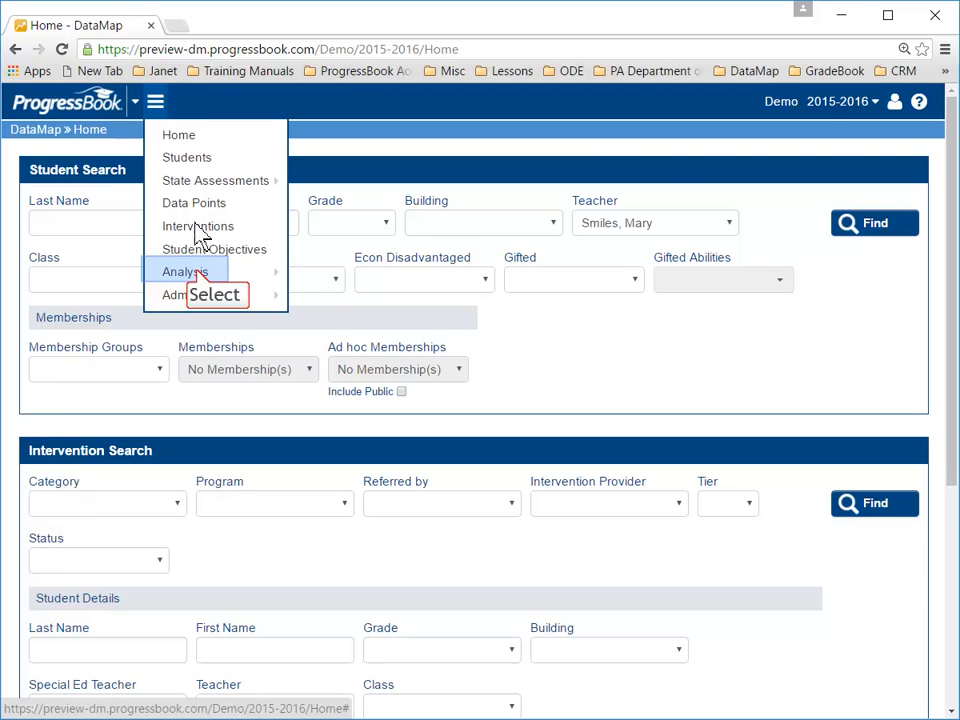
pyautogui.click(196, 276)
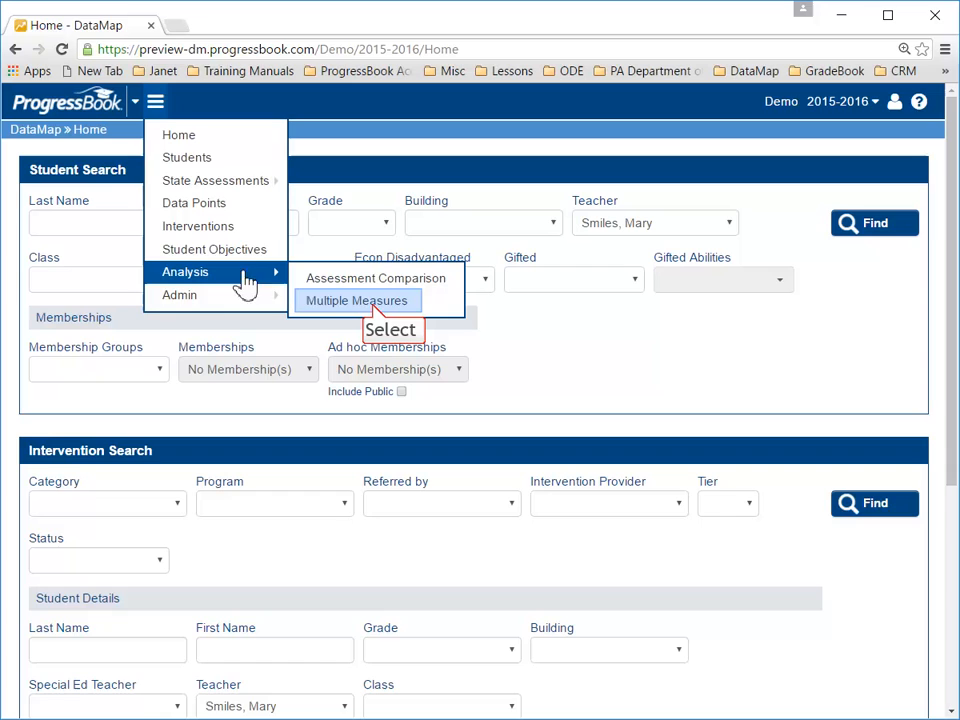
pyautogui.click(359, 301)
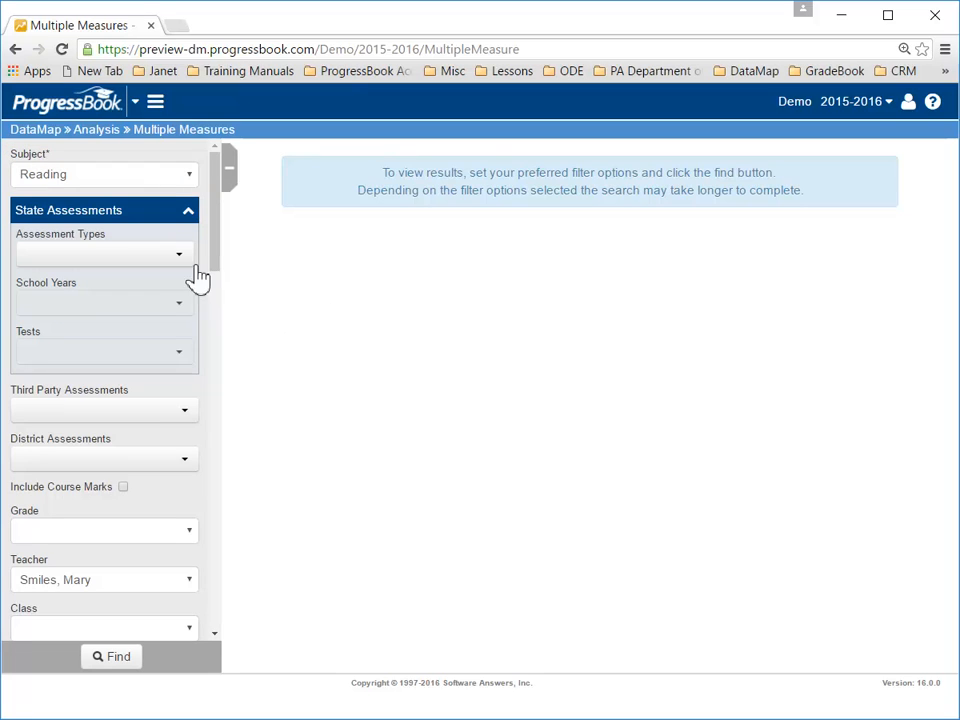
# Step: Set the Multiple Measures subject to English\Reading\Writing and include the OAA and PARCC state assessment types
pyautogui.click(163, 180)
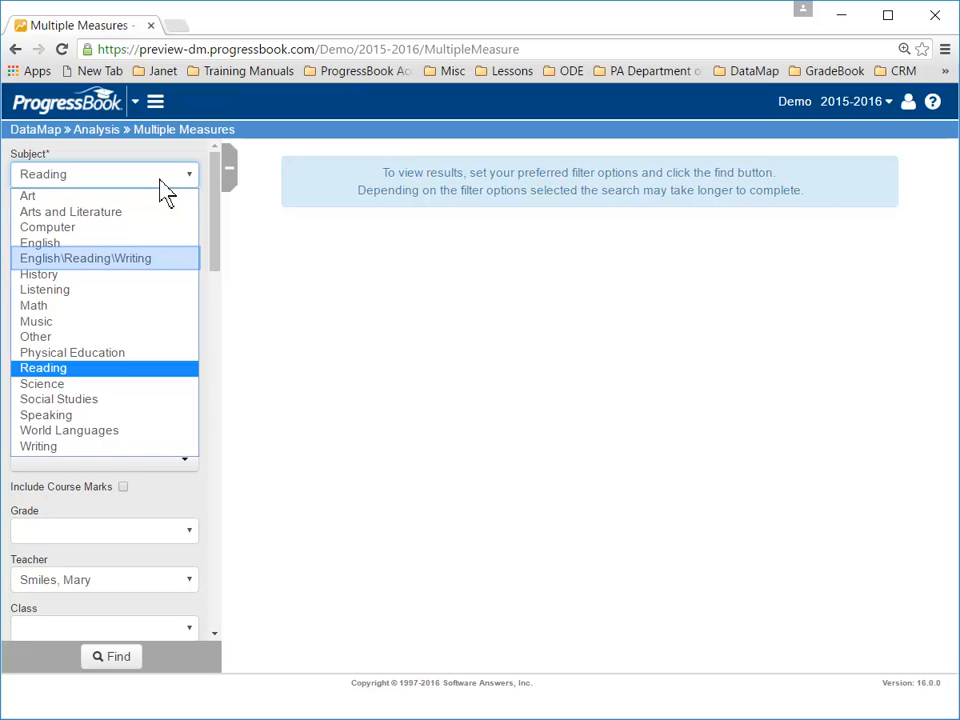
pyautogui.click(128, 262)
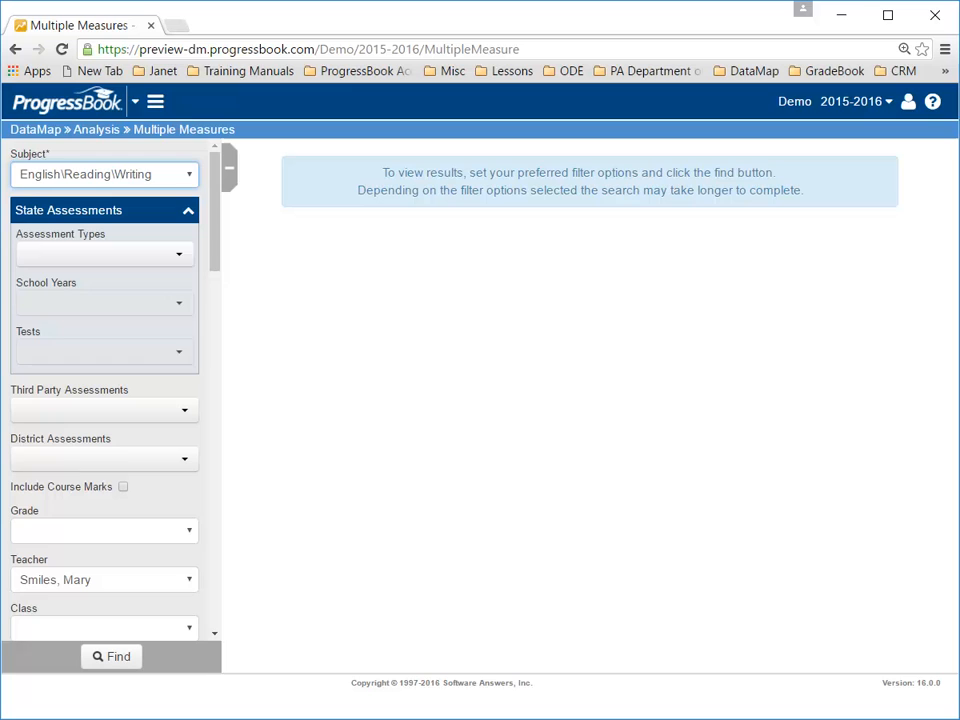
pyautogui.click(125, 256)
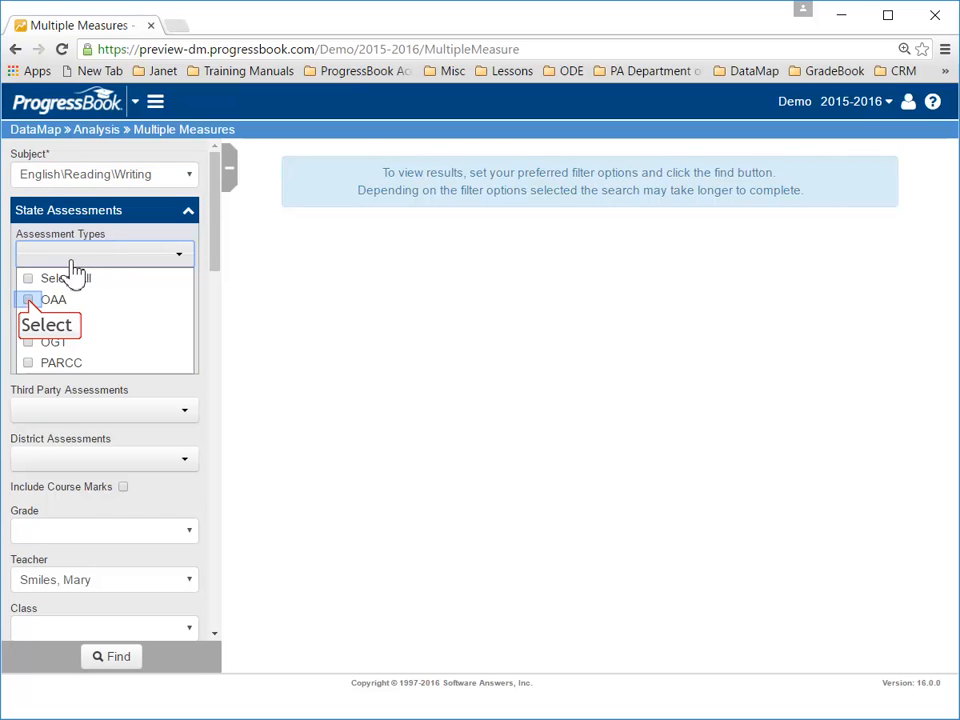
pyautogui.click(33, 308)
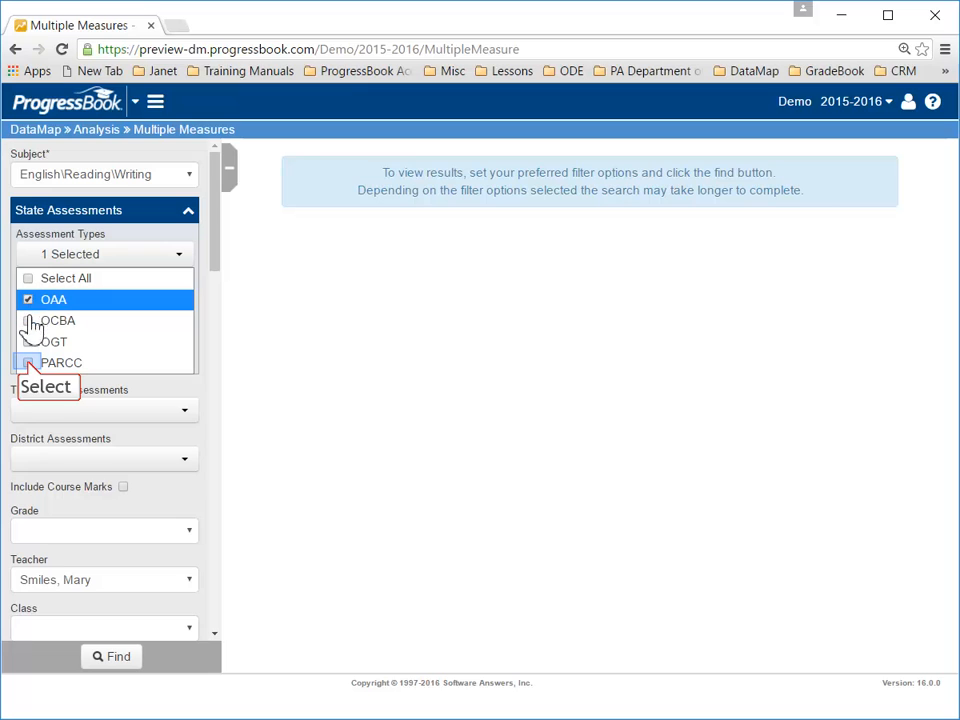
pyautogui.click(33, 368)
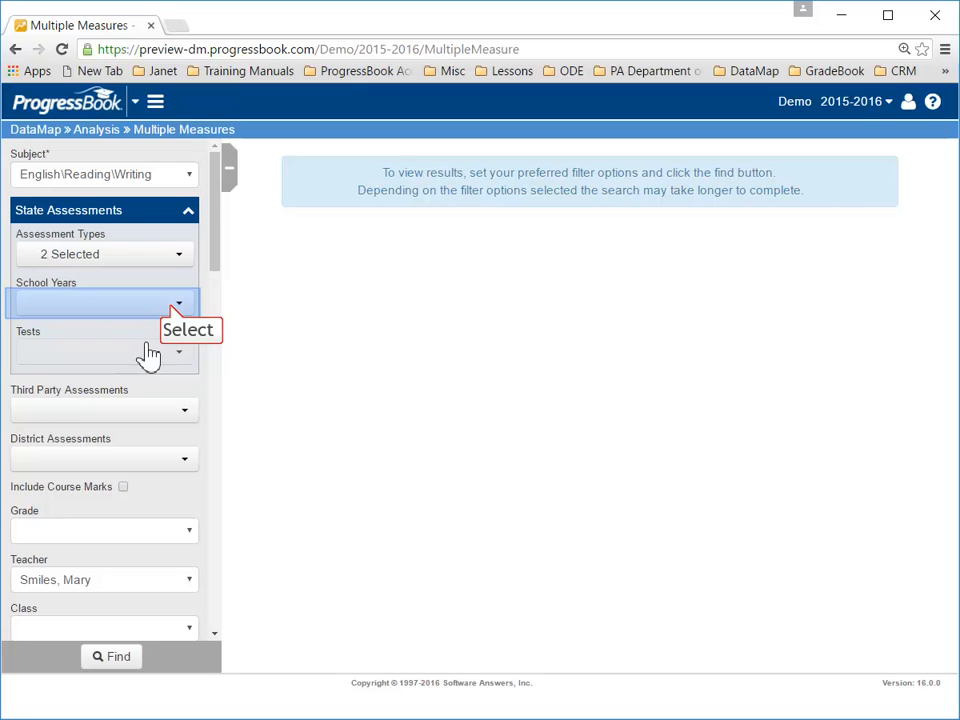
# Step: Include school years 2014-2015 and 2013-2014 for the state assessments
pyautogui.click(176, 308)
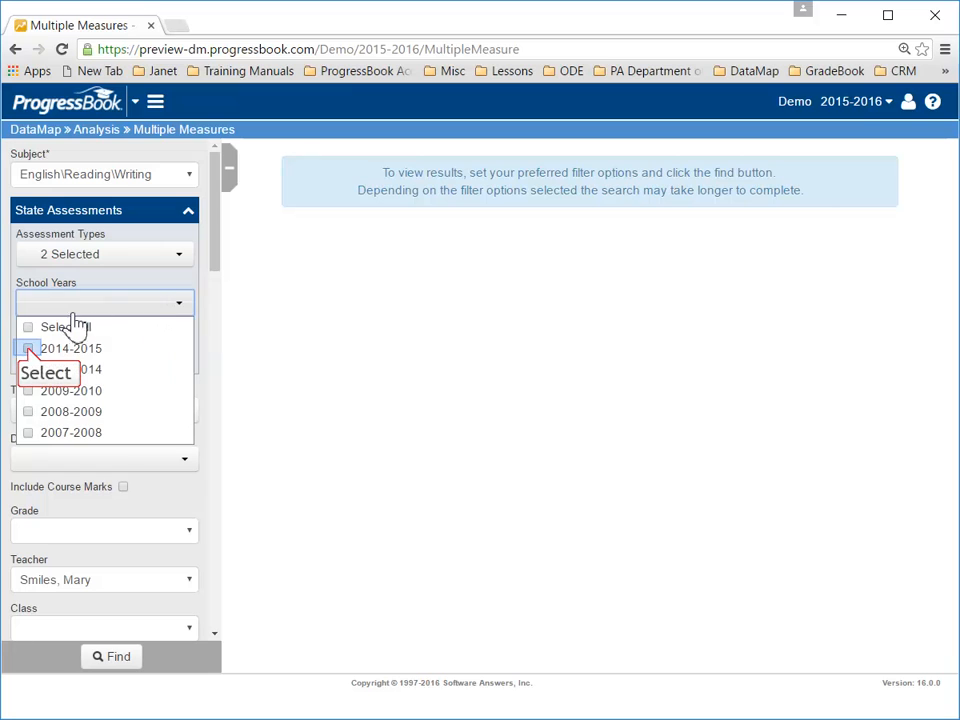
pyautogui.click(29, 349)
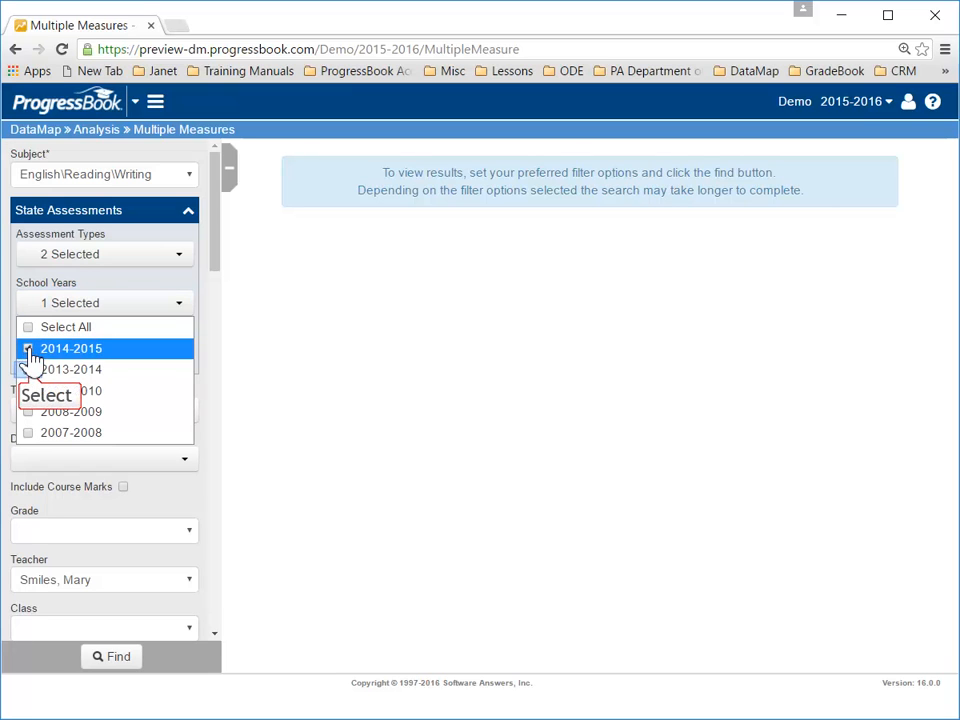
pyautogui.click(28, 370)
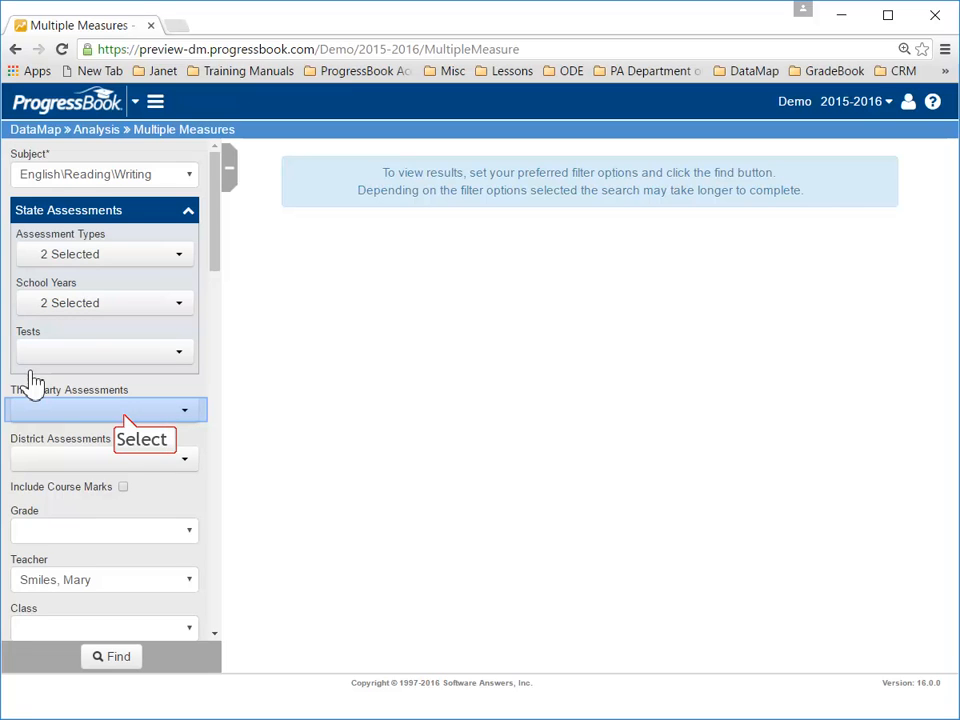
# Step: Add MAP as a third party assessment and include course marks in the Multiple Measures filter
pyautogui.click(127, 425)
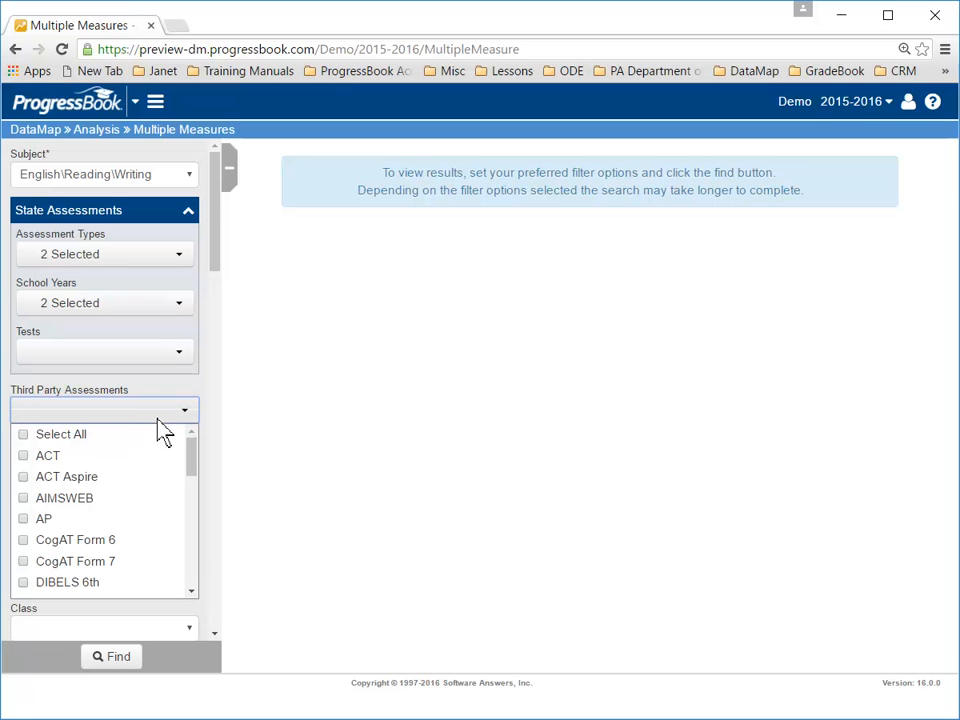
pyautogui.moveTo(193, 465); pyautogui.dragTo(193, 541)
pyautogui.click(23, 523)
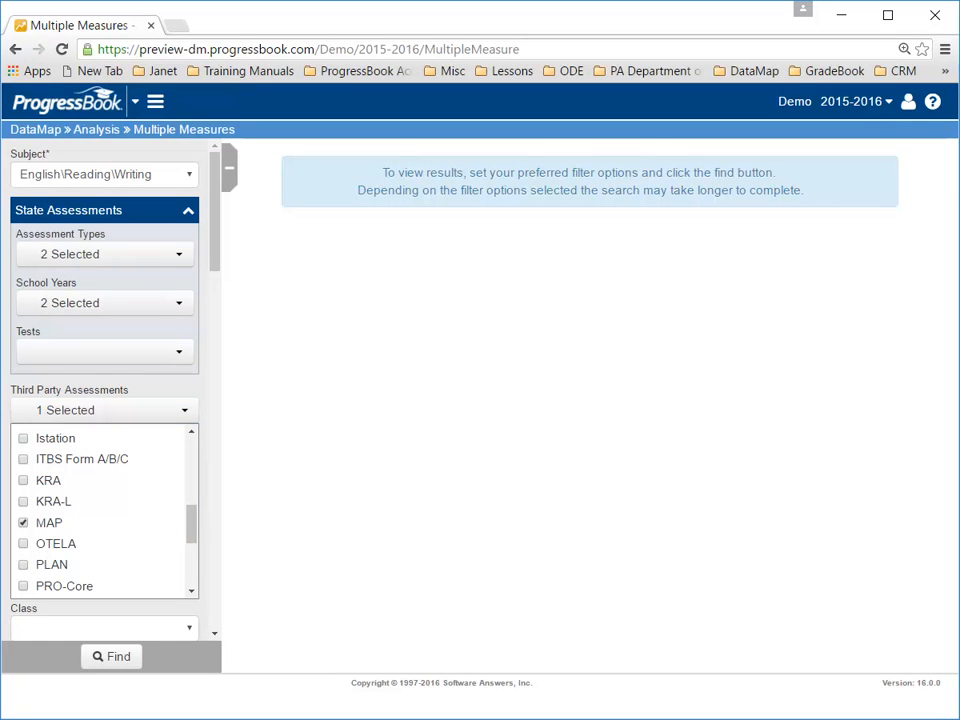
pyautogui.press('Escape')
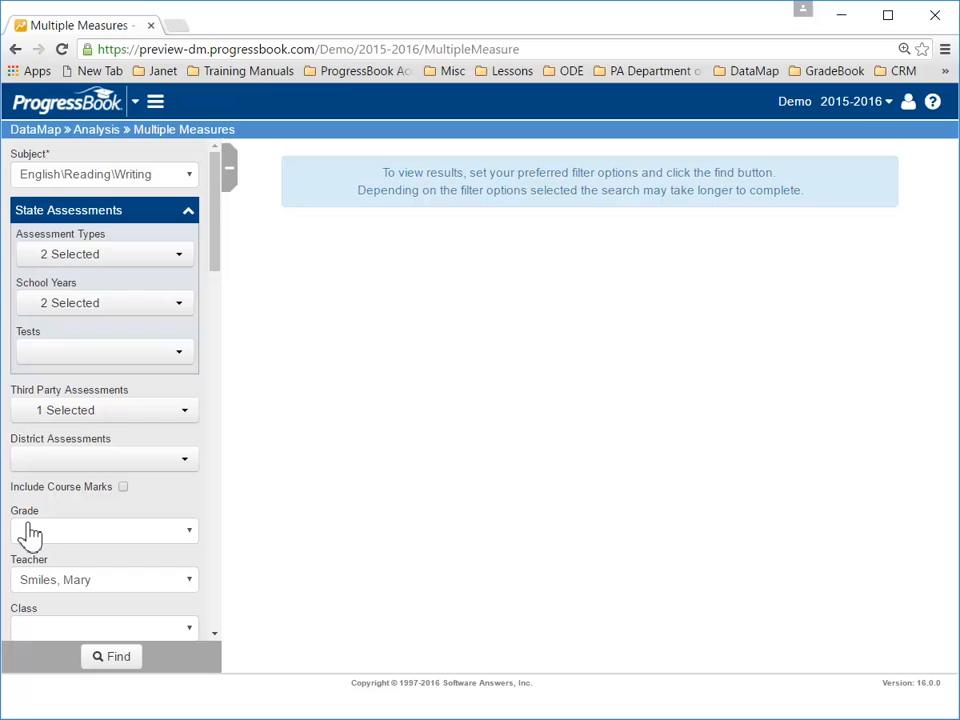
pyautogui.click(123, 488)
# Step: Limit the search to the class MATHEMATICS 5 - 1, run it, and view the results through the READING 5 quarter marks
pyautogui.scroll(-1, 214, 261)
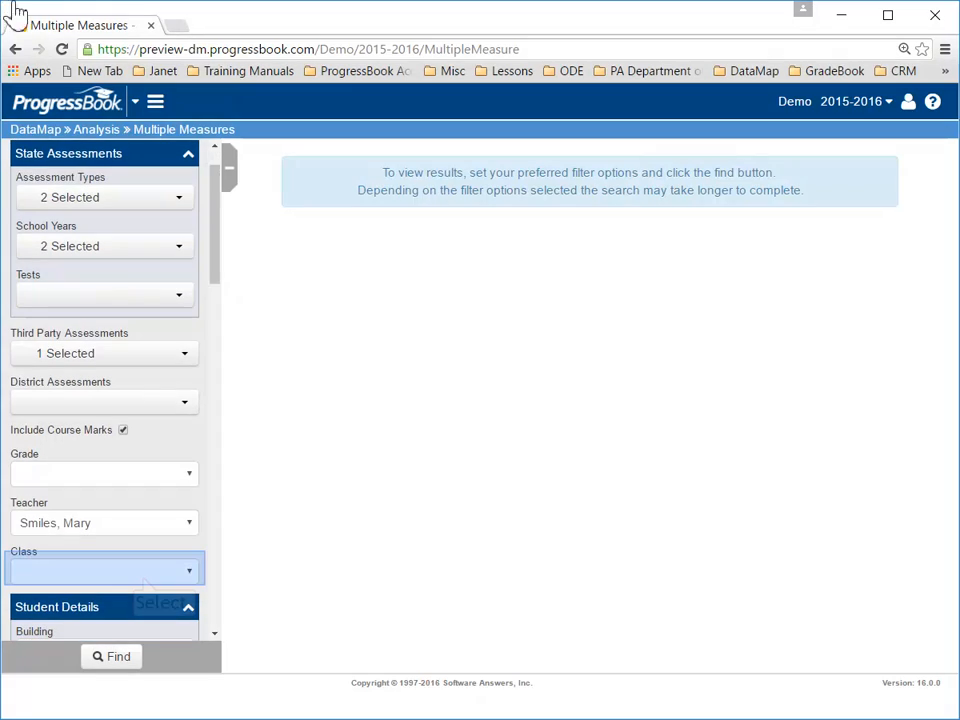
pyautogui.click(146, 578)
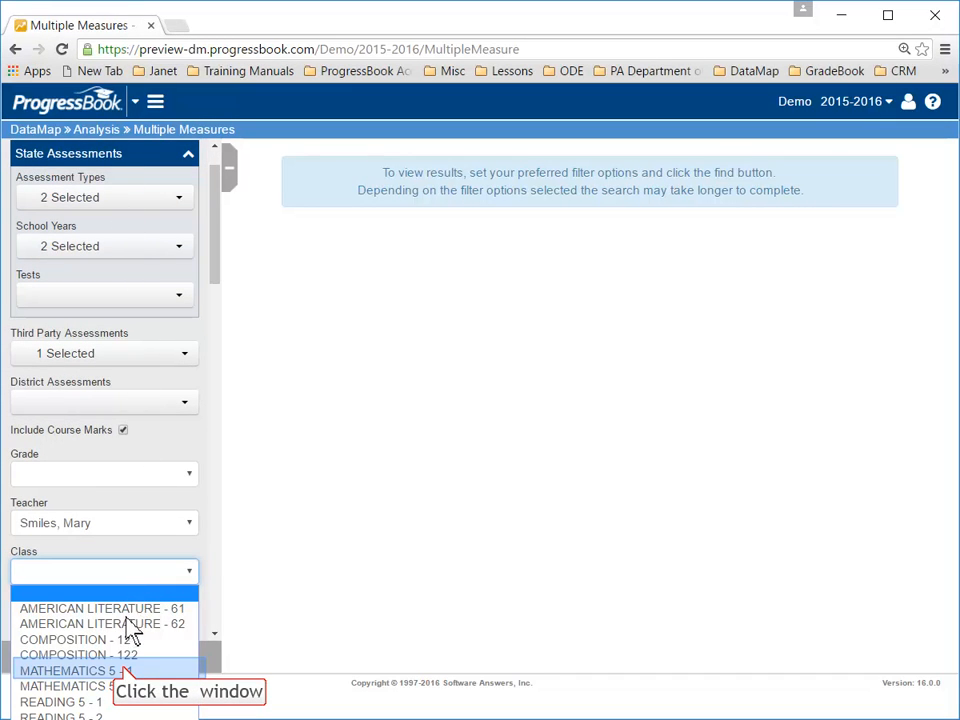
pyautogui.click(130, 671)
pyautogui.click(131, 658)
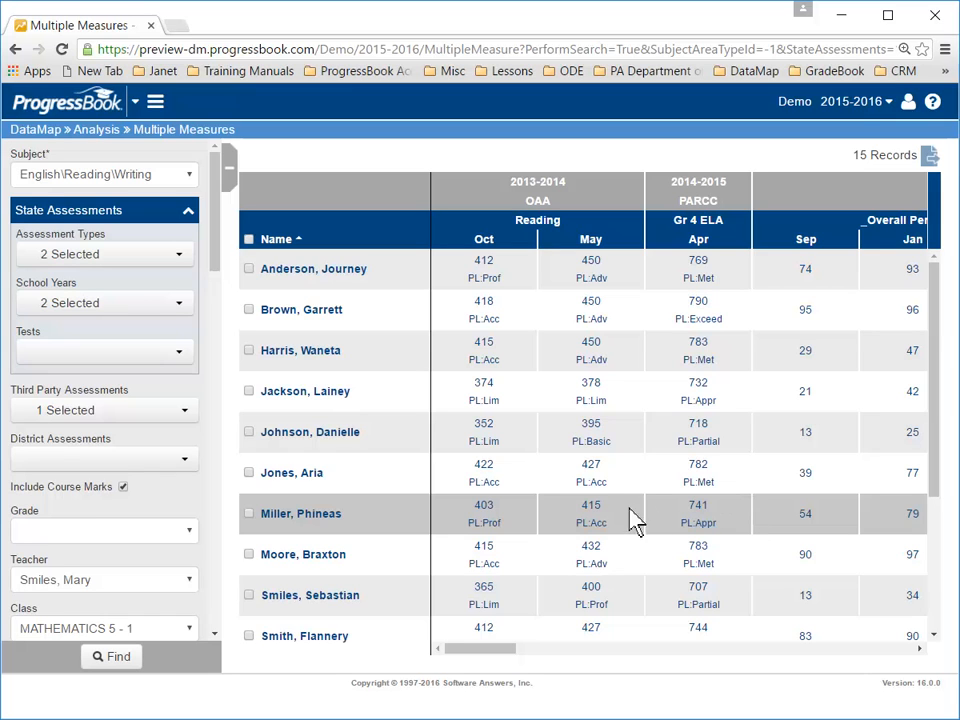
pyautogui.moveTo(493, 655); pyautogui.dragTo(790, 668)
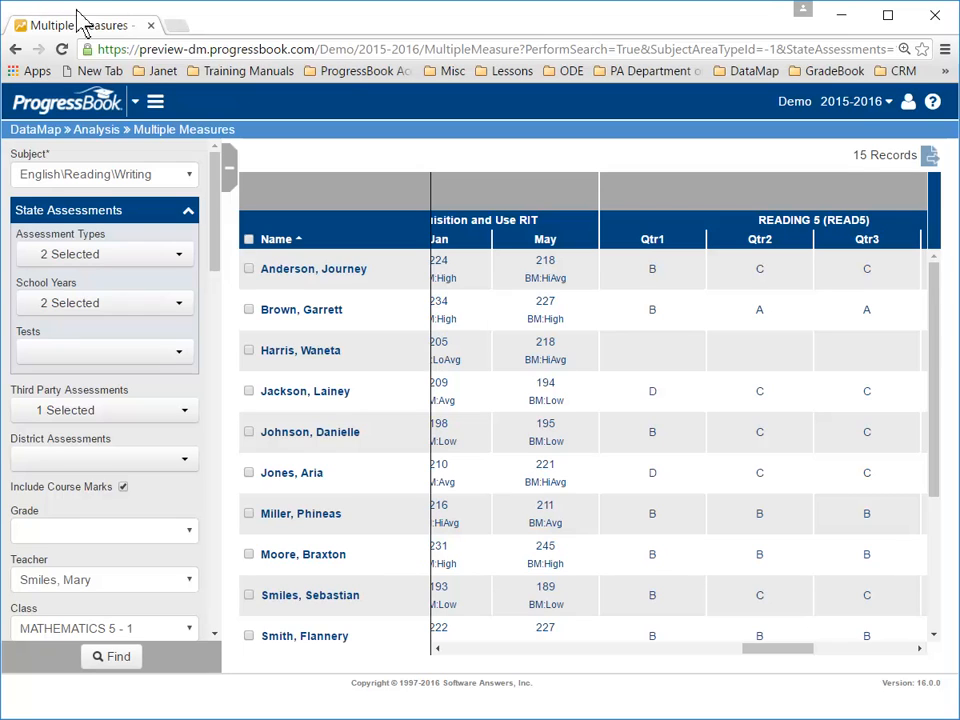
# Step: Collapse the Student Details and Memberships filter sections
pyautogui.moveTo(214, 257); pyautogui.dragTo(222, 362)
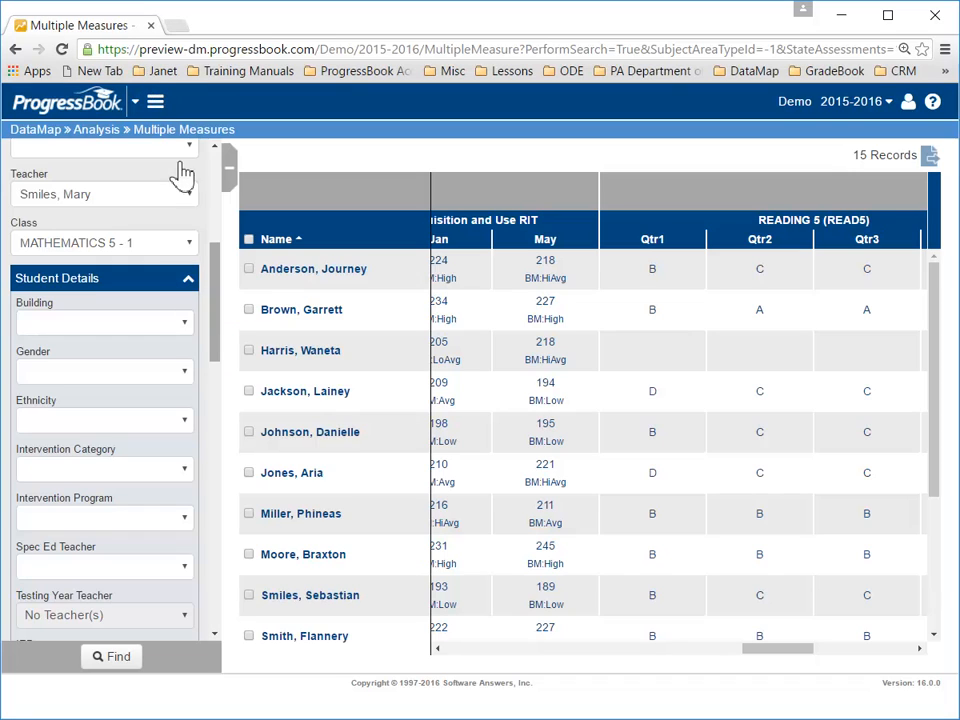
pyautogui.click(189, 281)
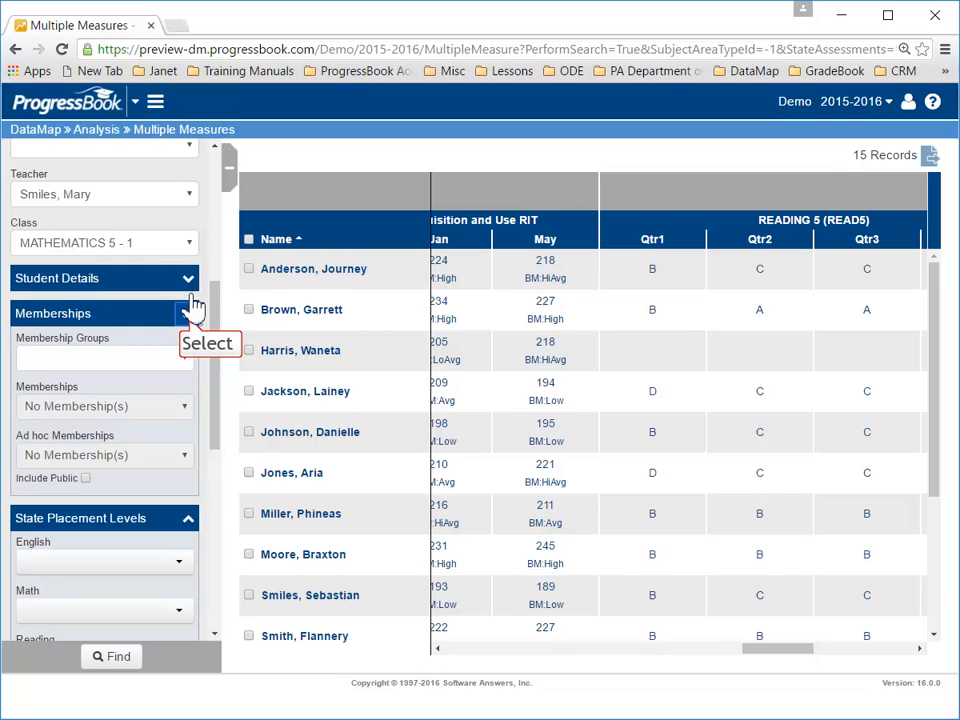
pyautogui.click(190, 312)
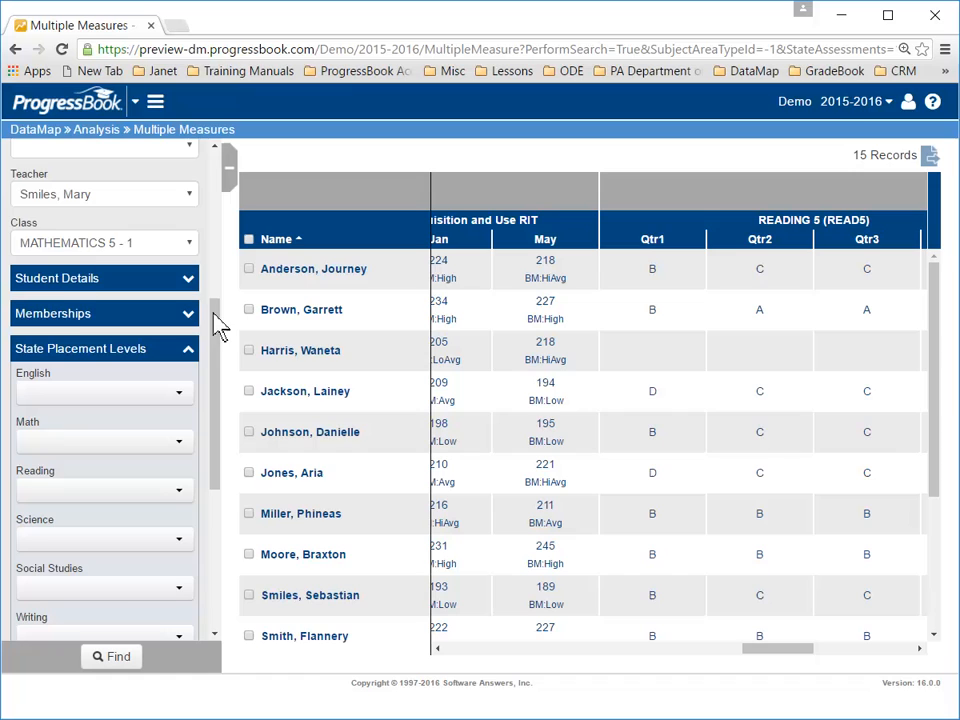
# Step: Set the English state placement level filter to PARCC Met
pyautogui.moveTo(214, 321); pyautogui.dragTo(220, 356)
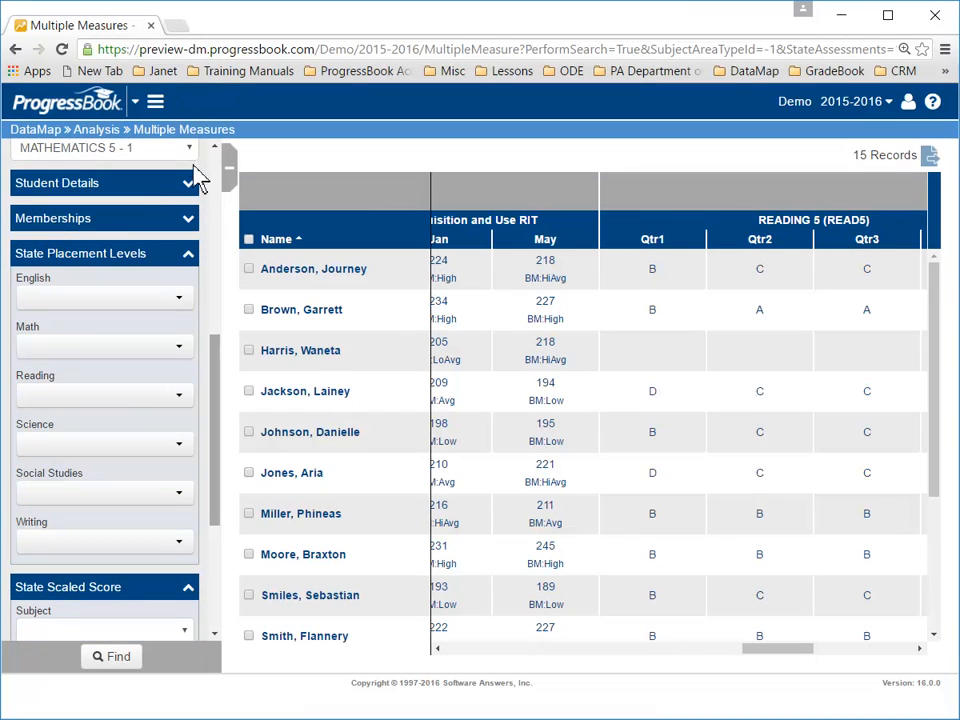
pyautogui.moveTo(220, 374); pyautogui.dragTo(214, 386)
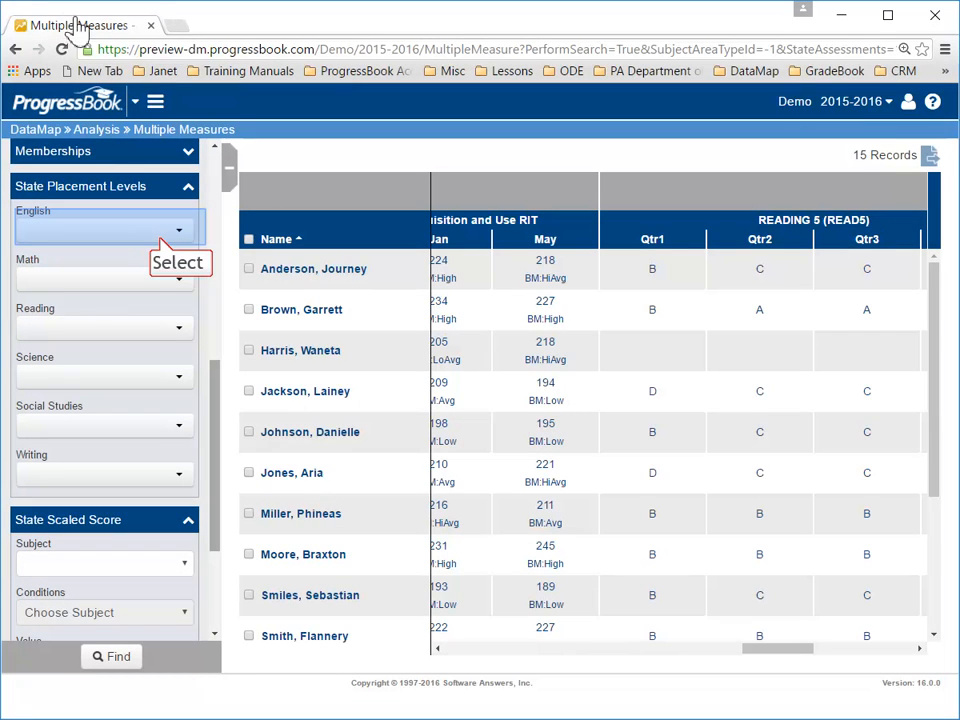
pyautogui.click(162, 242)
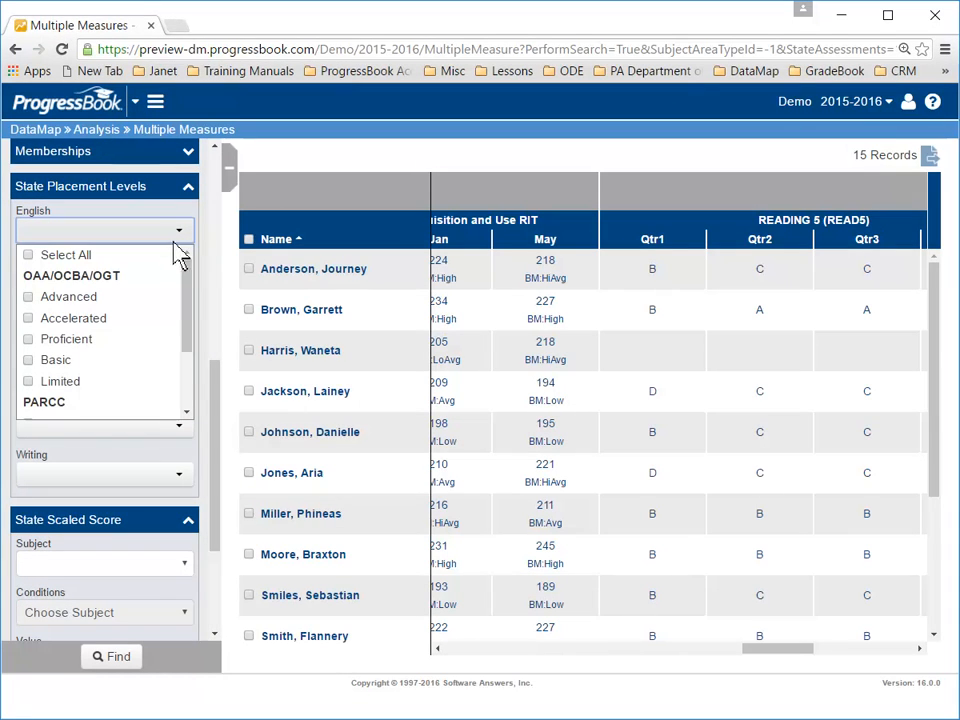
pyautogui.moveTo(189, 291); pyautogui.dragTo(201, 360)
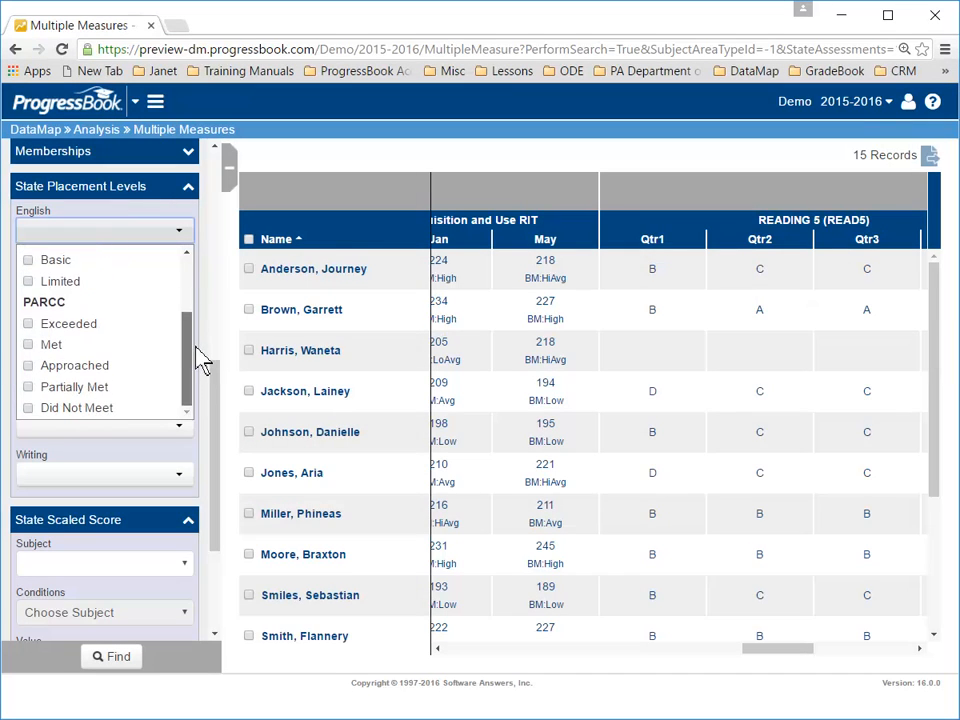
pyautogui.click(28, 344)
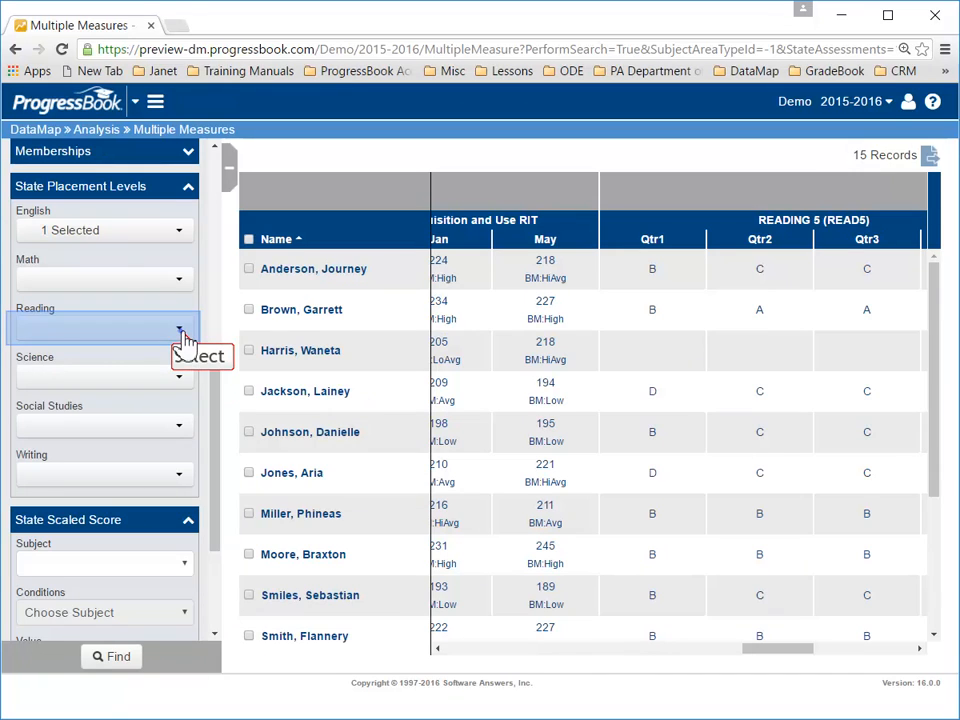
# Step: Set the Reading state placement level filter to Proficient under OAA/OCBA/OGT and run the search
pyautogui.click(185, 340)
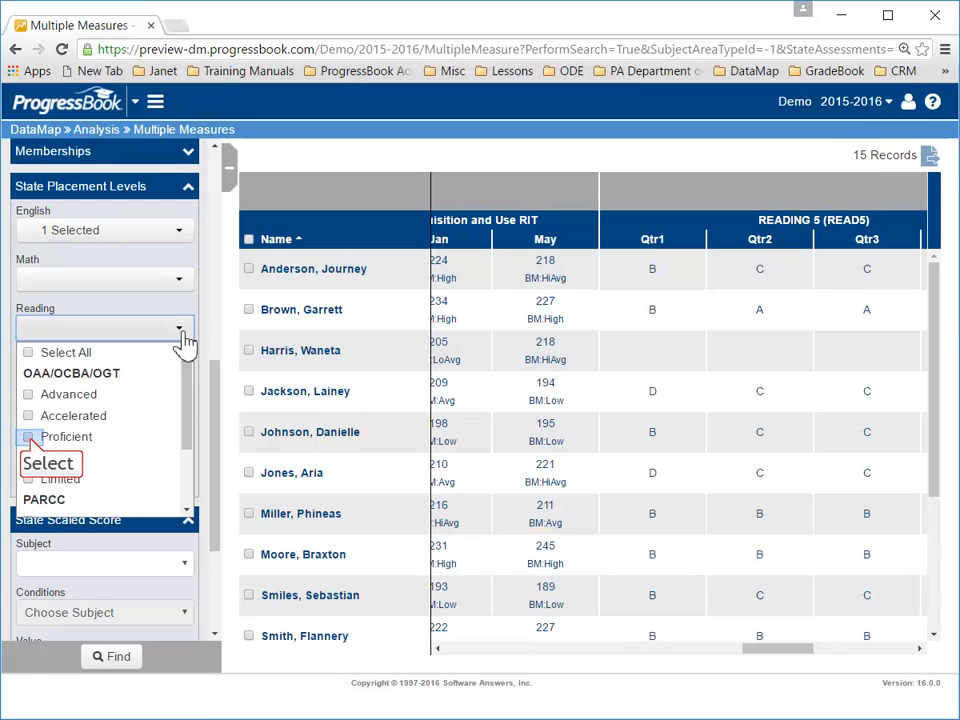
pyautogui.click(28, 437)
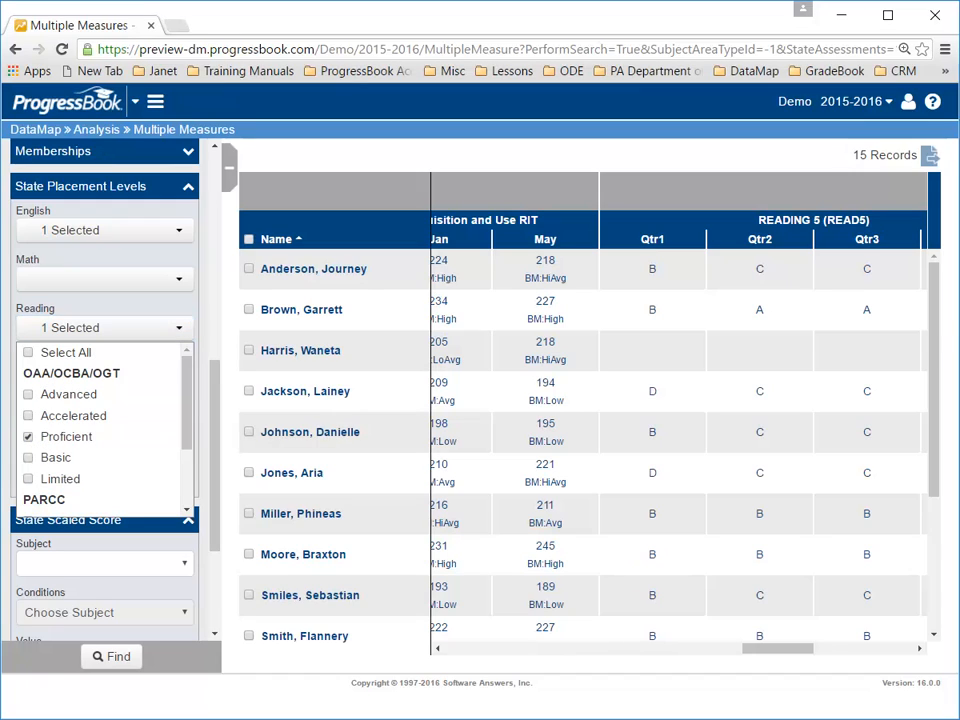
pyautogui.click(115, 657)
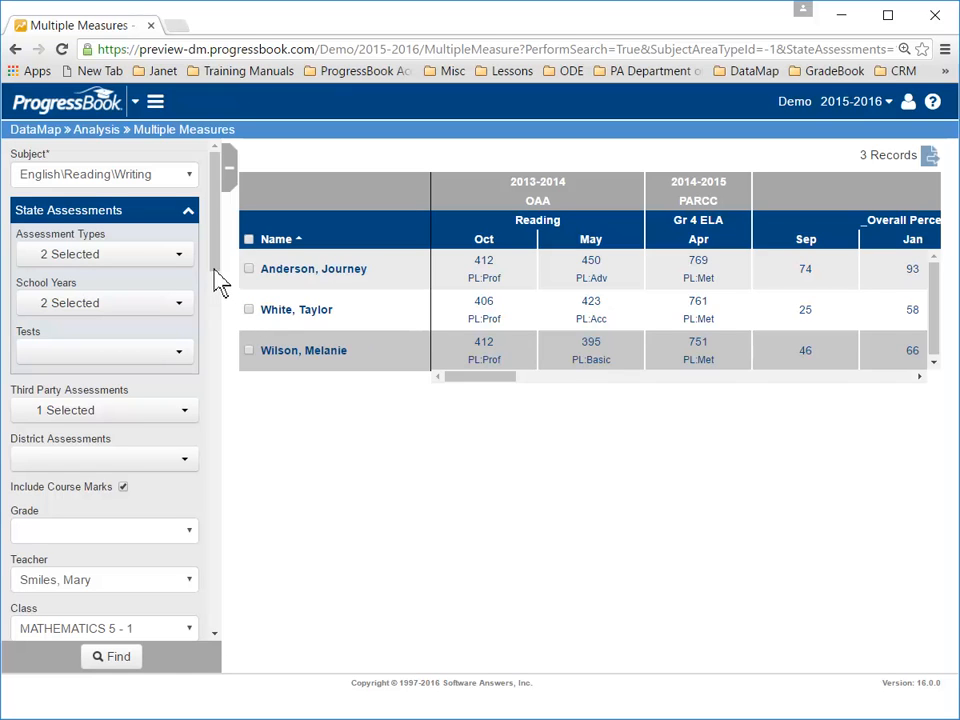
# Step: Examine the remaining filter sections and the subject choices for State Scaled Score, leaving the subject blank
pyautogui.scroll(-1, 215, 271)
pyautogui.moveTo(213, 270); pyautogui.dragTo(201, 435)
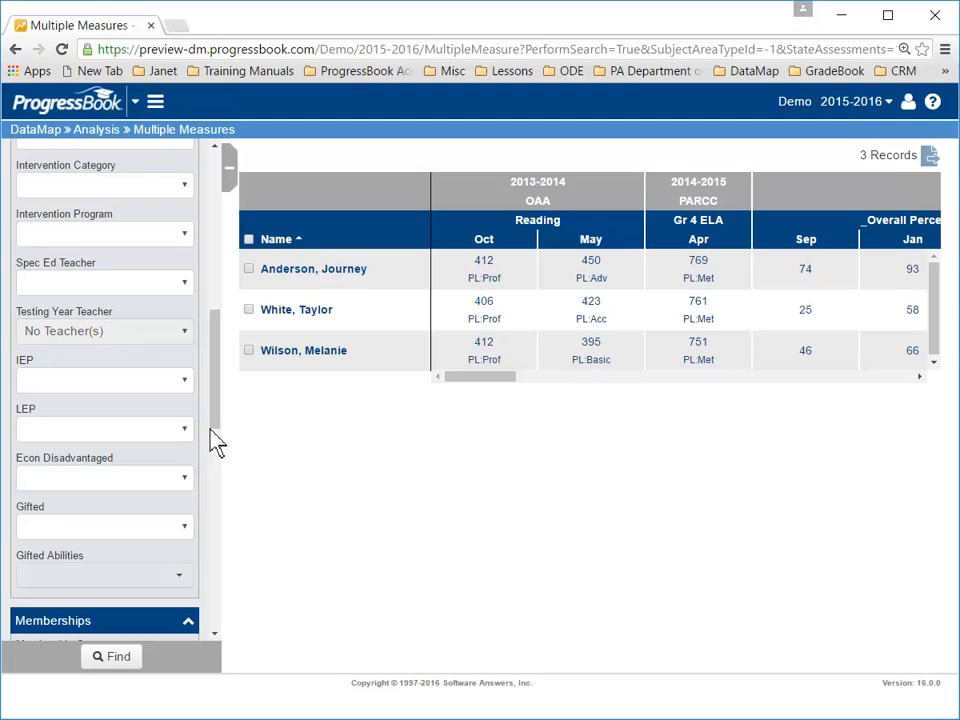
pyautogui.moveTo(216, 426); pyautogui.dragTo(222, 630)
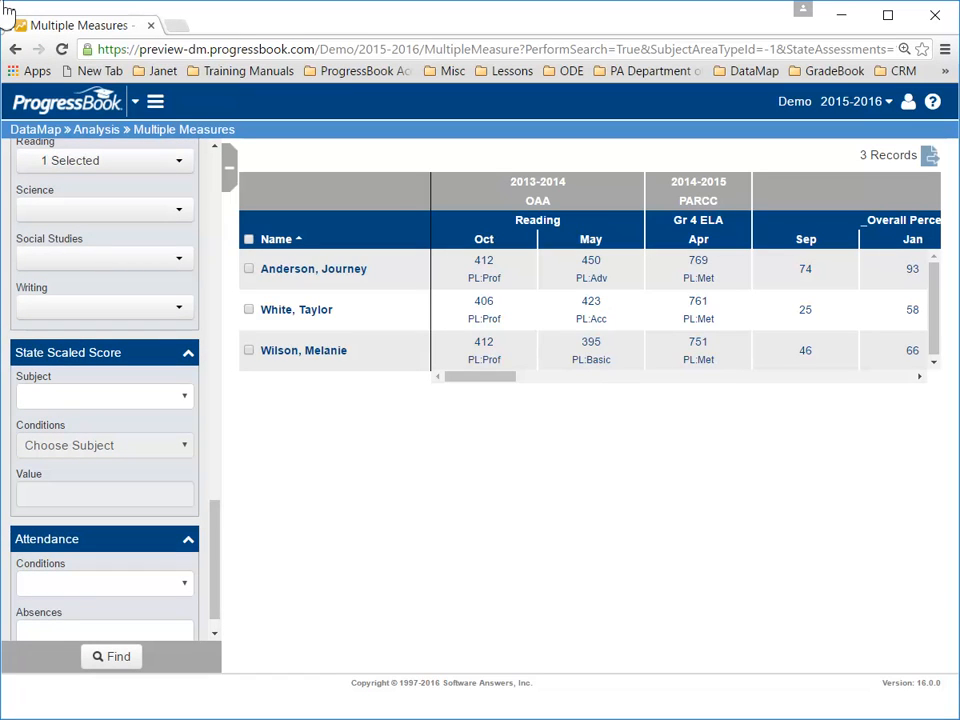
pyautogui.click(130, 398)
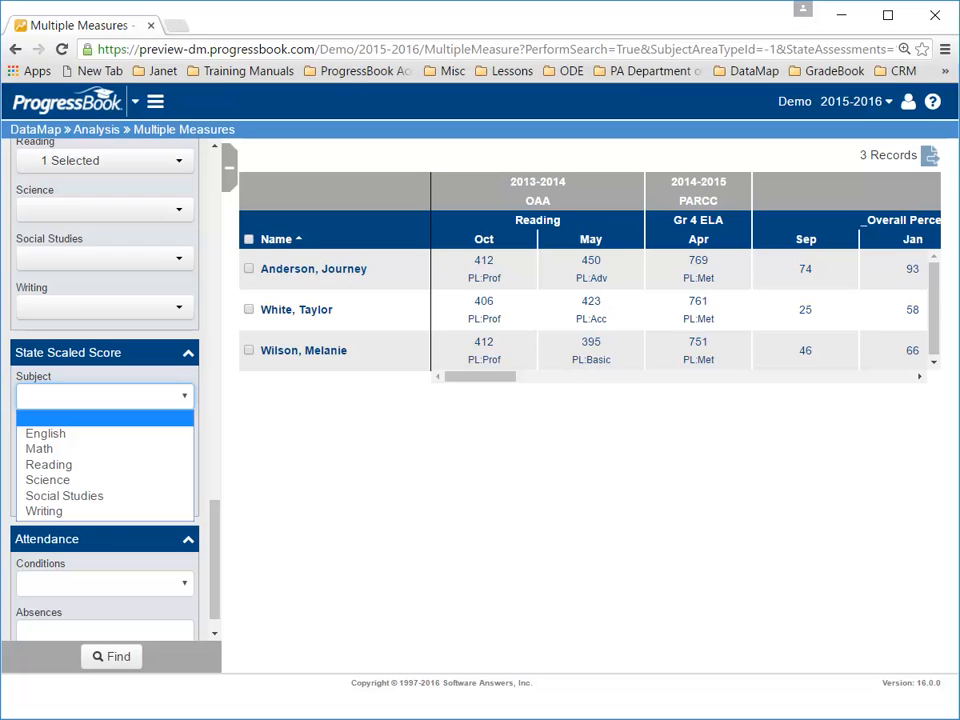
pyautogui.click(133, 419)
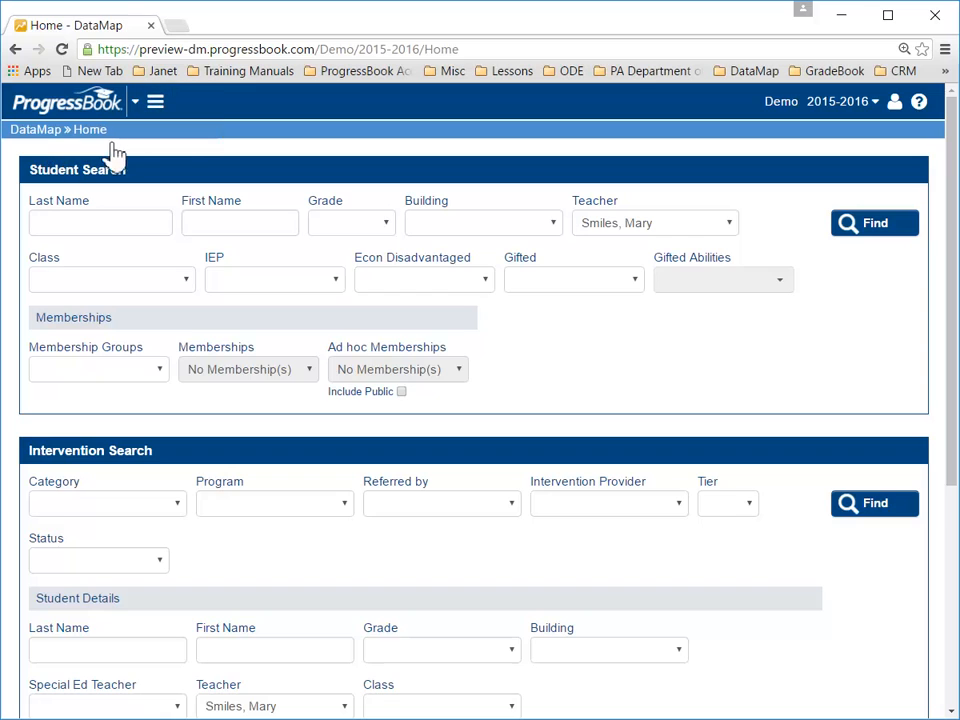
# Step: From the DataMap home page, open the Assessment Comparison analysis and set its assessment to PARCC
pyautogui.click(156, 104)
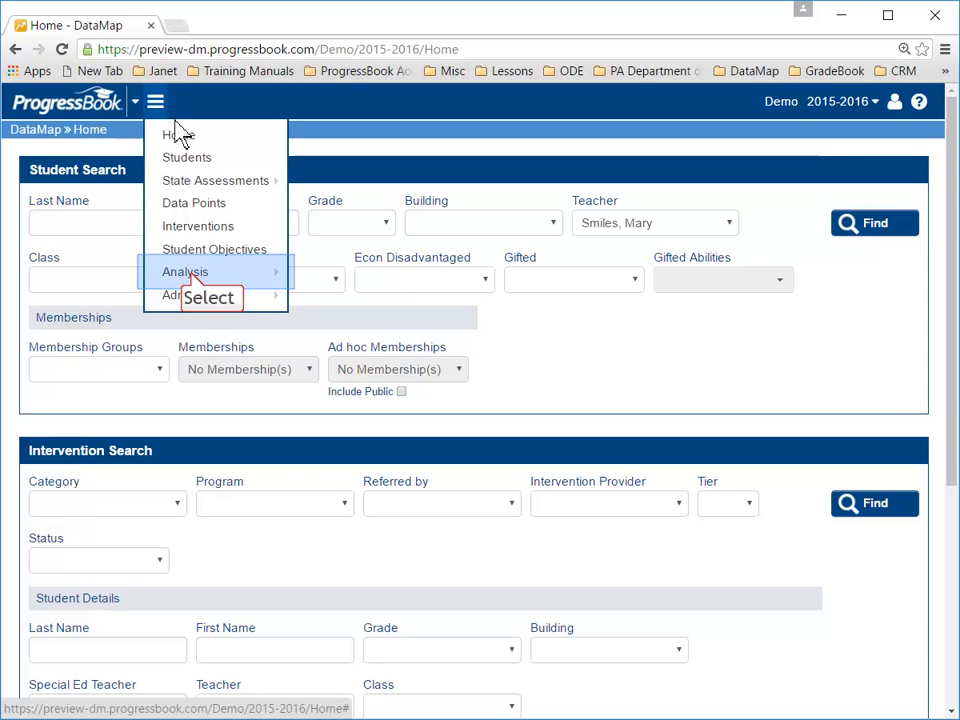
pyautogui.click(191, 270)
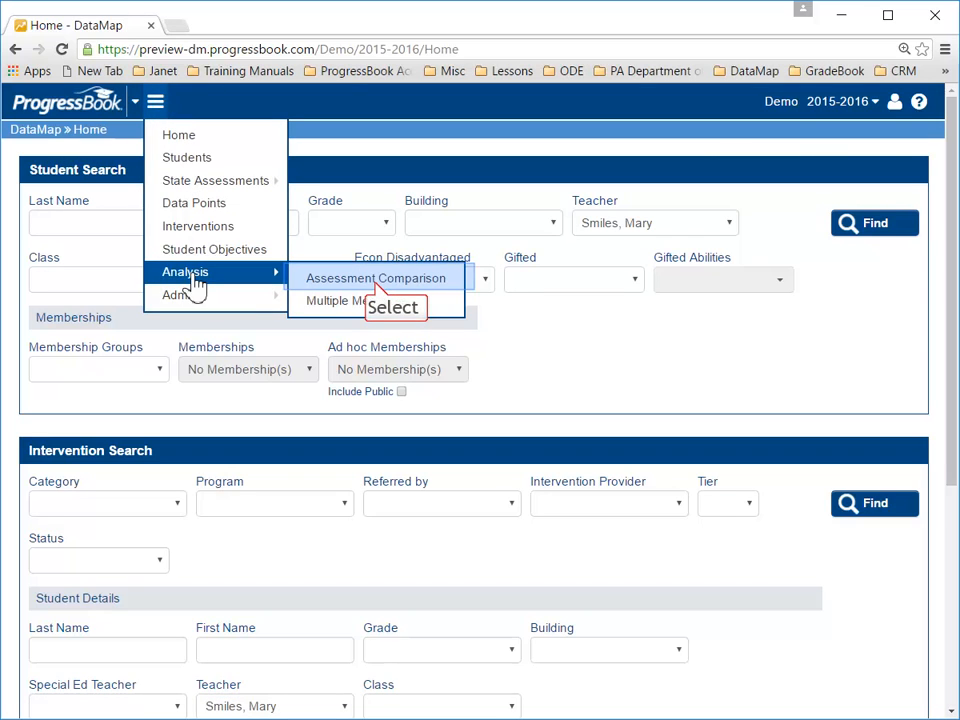
pyautogui.click(375, 284)
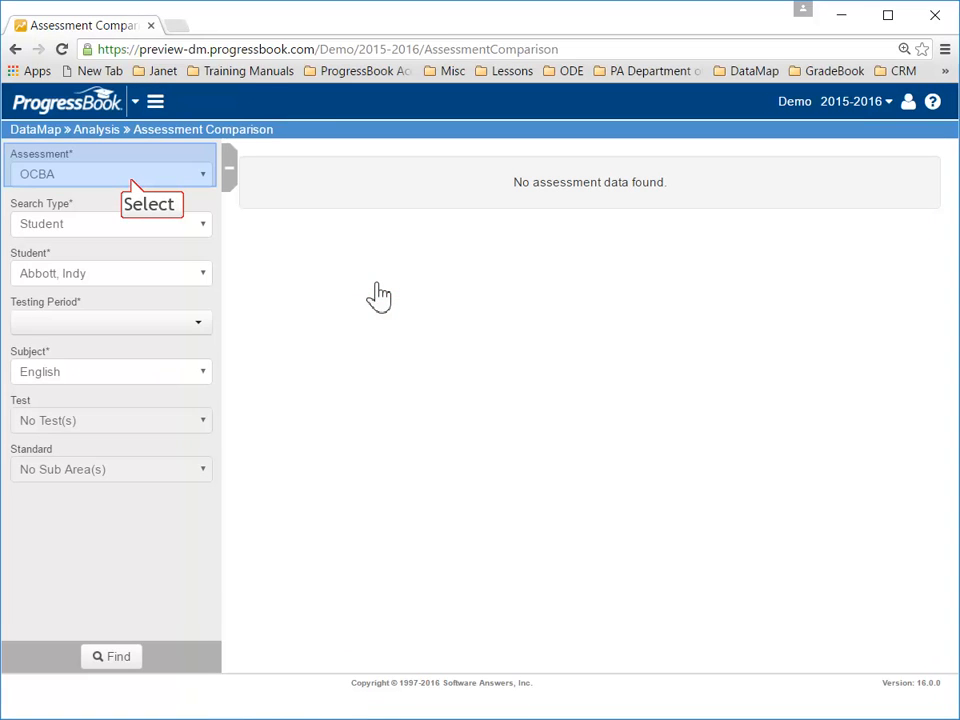
pyautogui.click(131, 180)
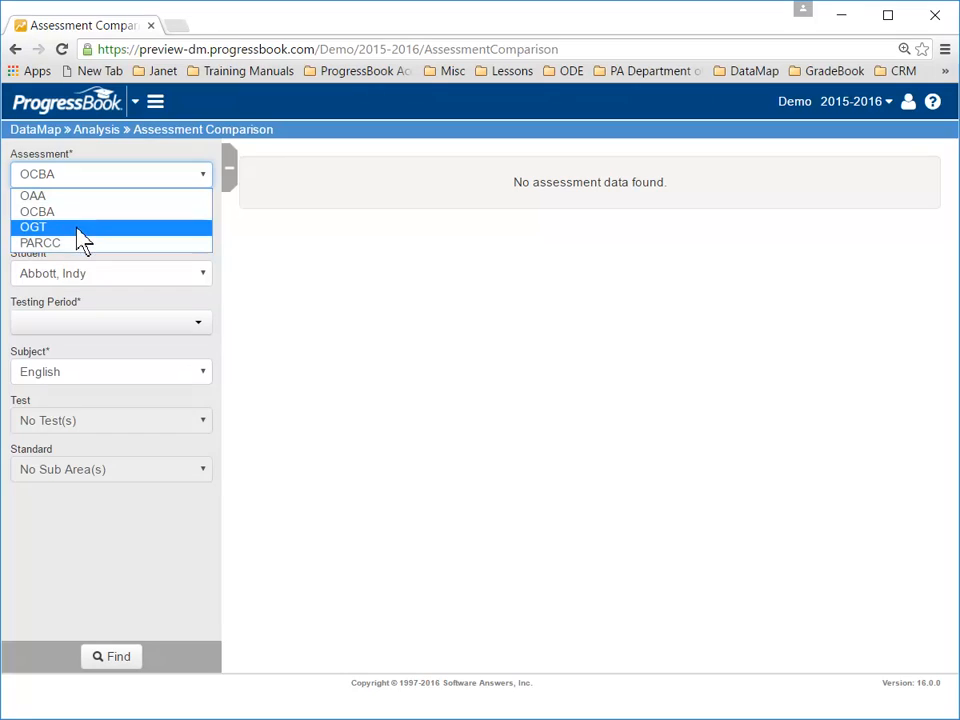
pyautogui.click(72, 248)
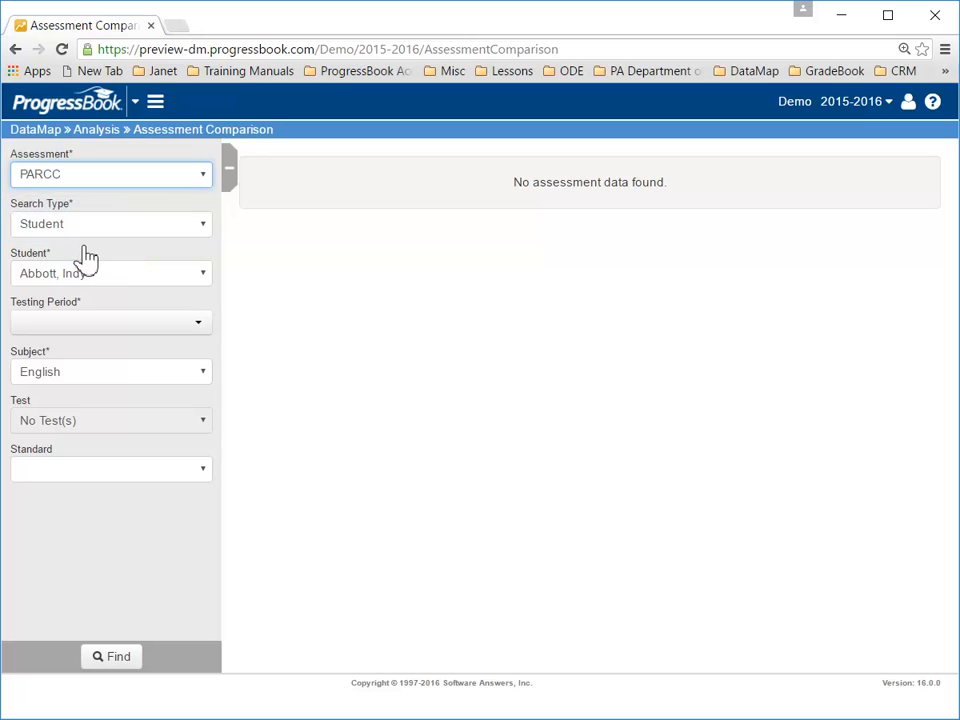
# Step: Keep the search type as Student and choose the student whose PARCC results are being compared
pyautogui.click(90, 228)
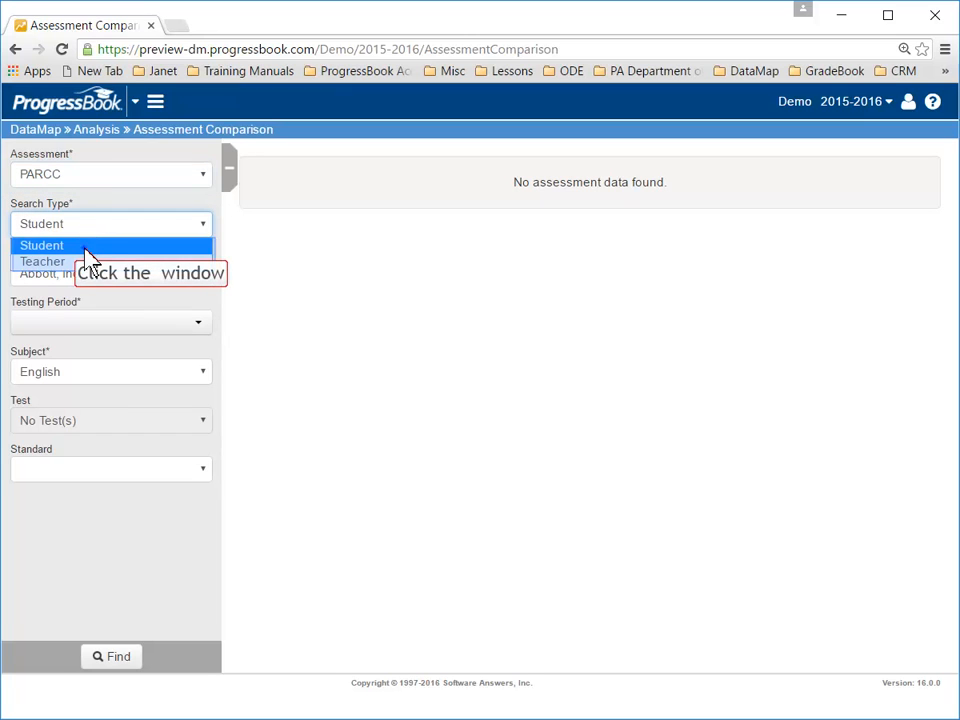
pyautogui.click(86, 246)
pyautogui.click(84, 273)
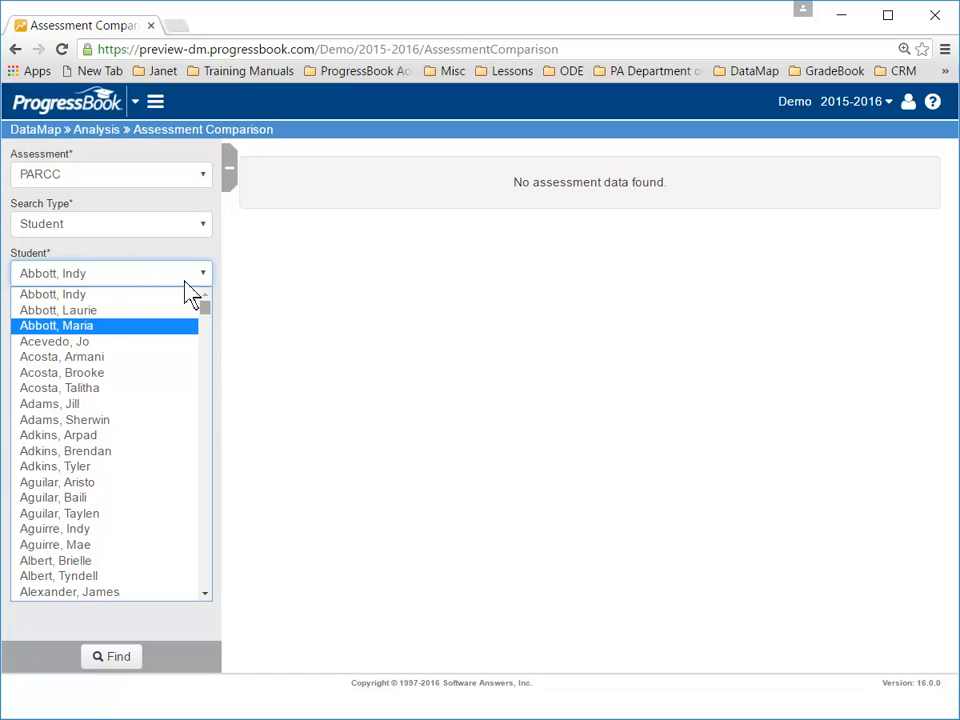
pyautogui.moveTo(206, 306); pyautogui.dragTo(223, 524)
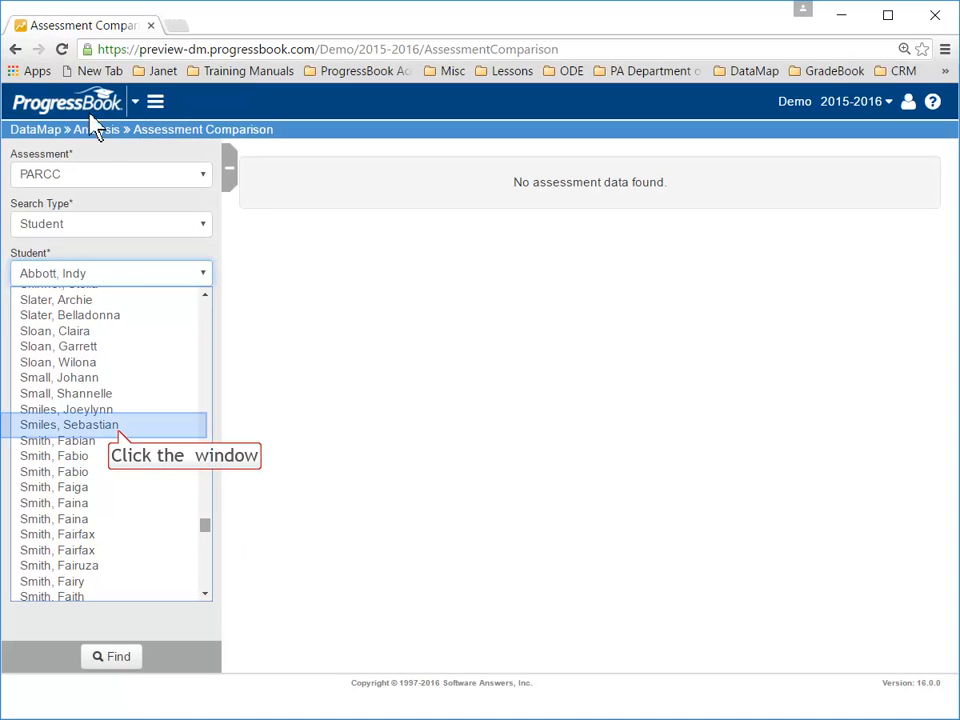
pyautogui.click(118, 426)
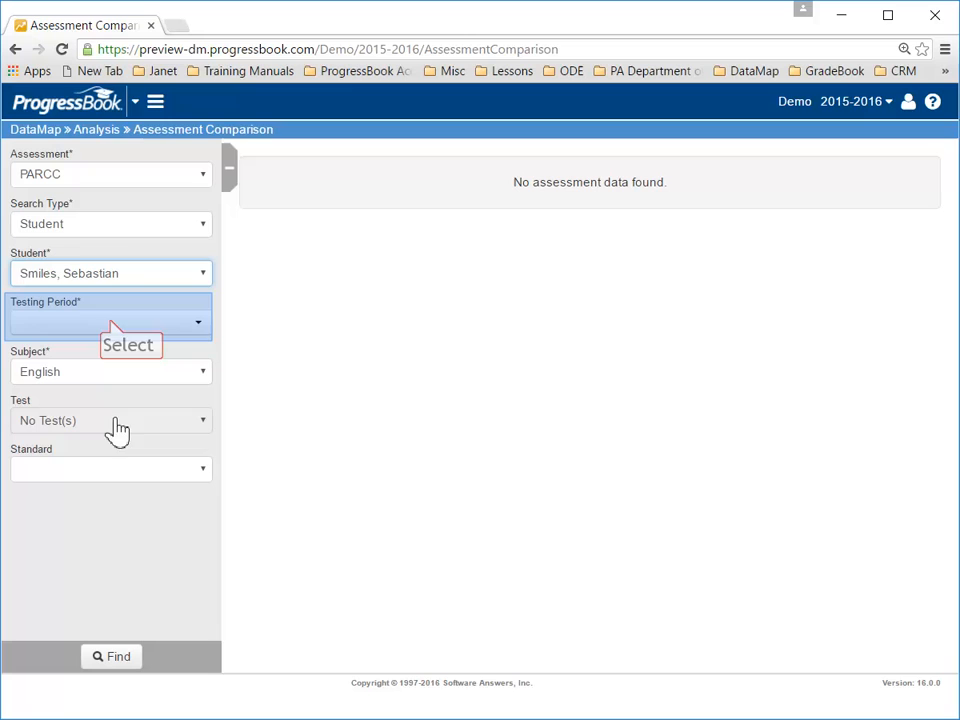
# Step: Include all testing periods for the English subject and run the assessment comparison
pyautogui.click(112, 324)
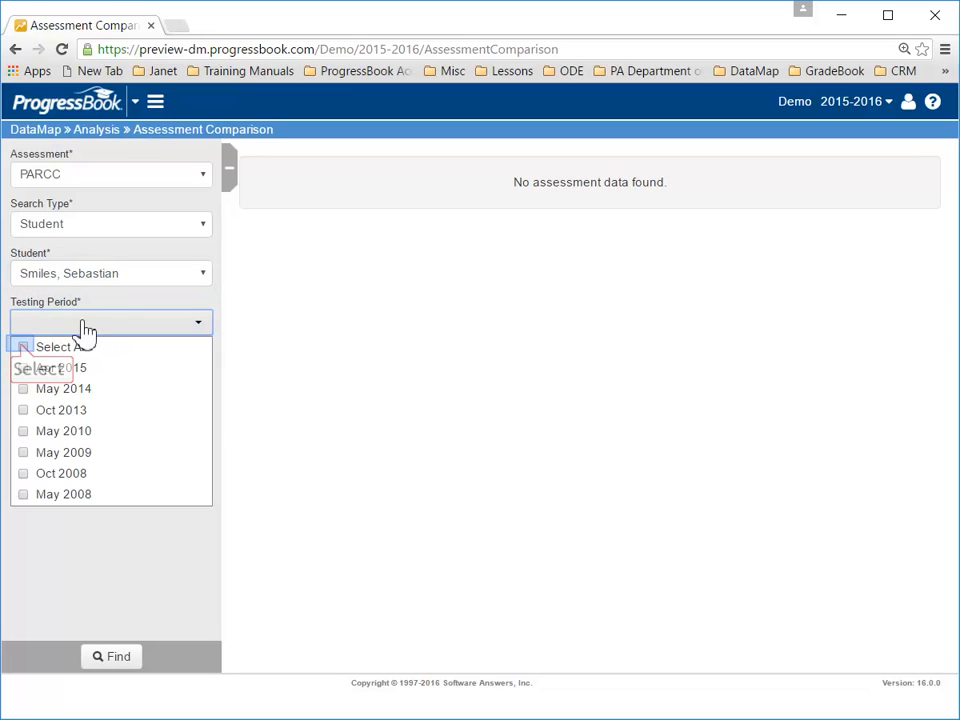
pyautogui.click(23, 347)
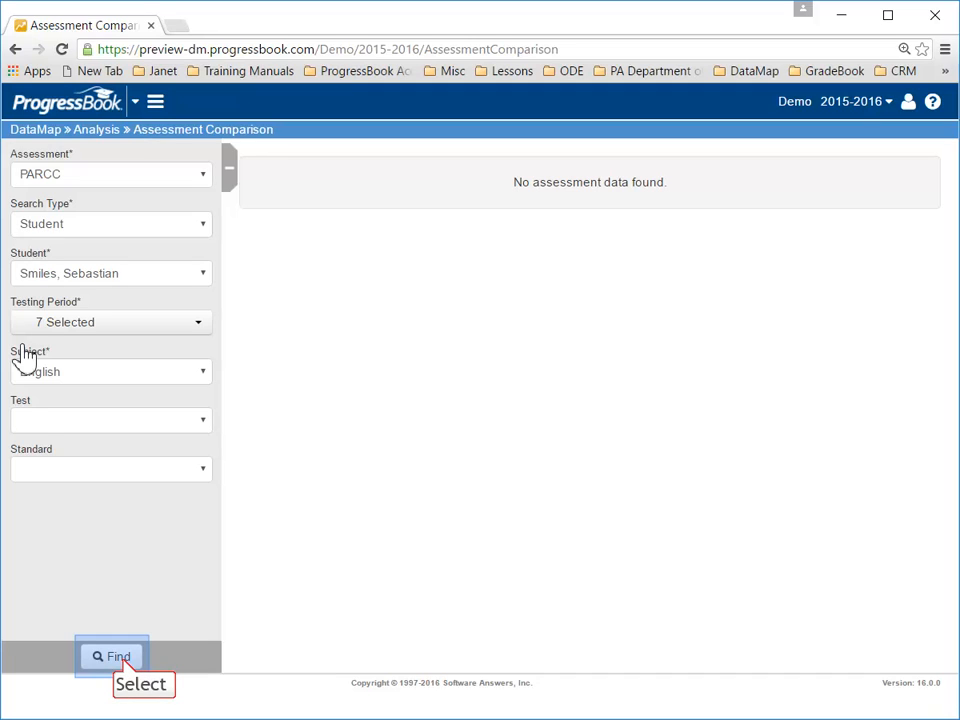
pyautogui.click(118, 660)
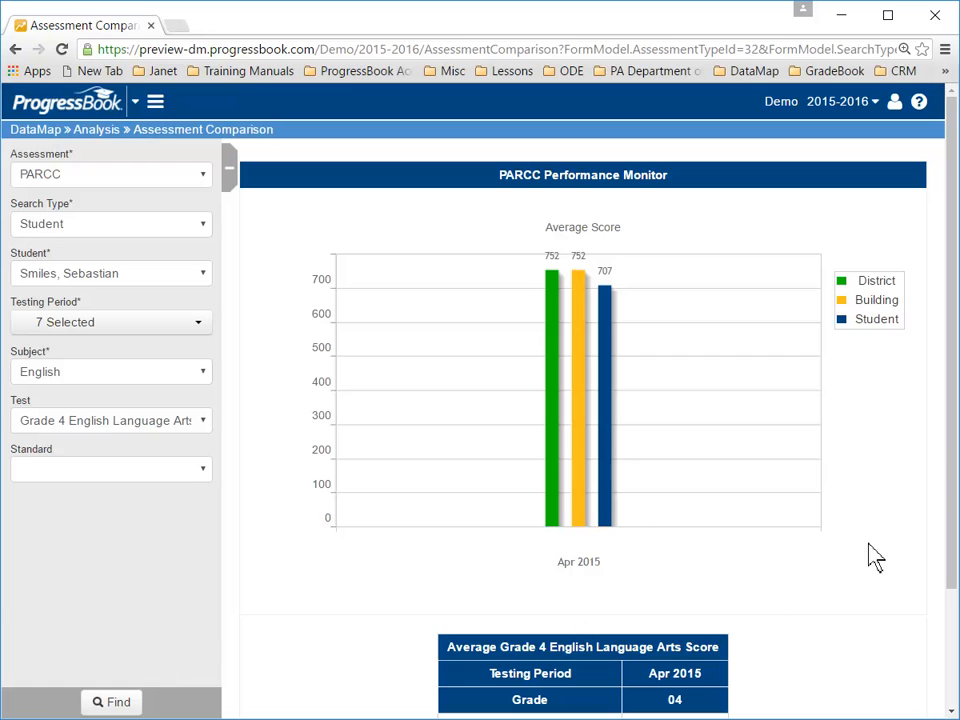
# Step: View the score details behind the building average for April 2015 in the Grade 4 English Language Arts table, then close them
pyautogui.moveTo(952, 437); pyautogui.dragTo(945, 512)
pyautogui.doubleClick(675, 657)
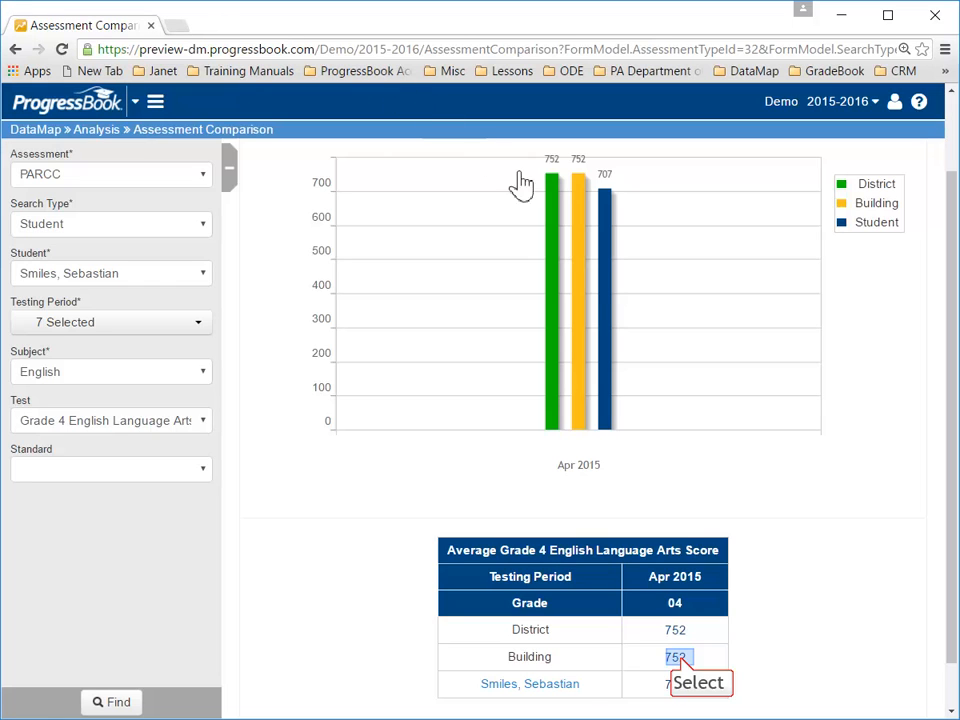
pyautogui.click(678, 660)
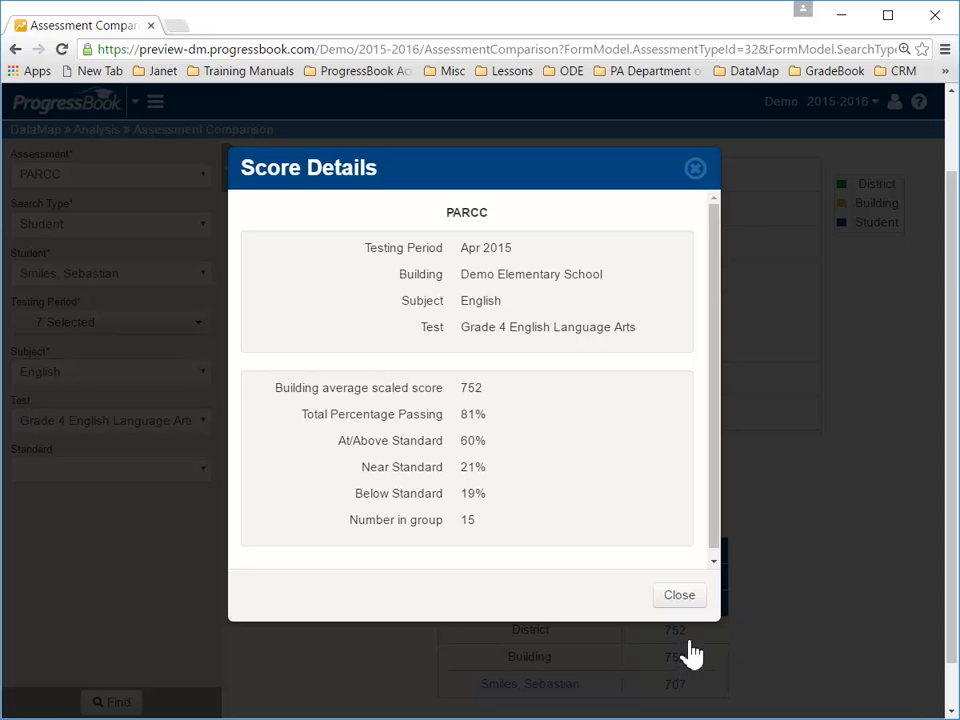
pyautogui.click(680, 596)
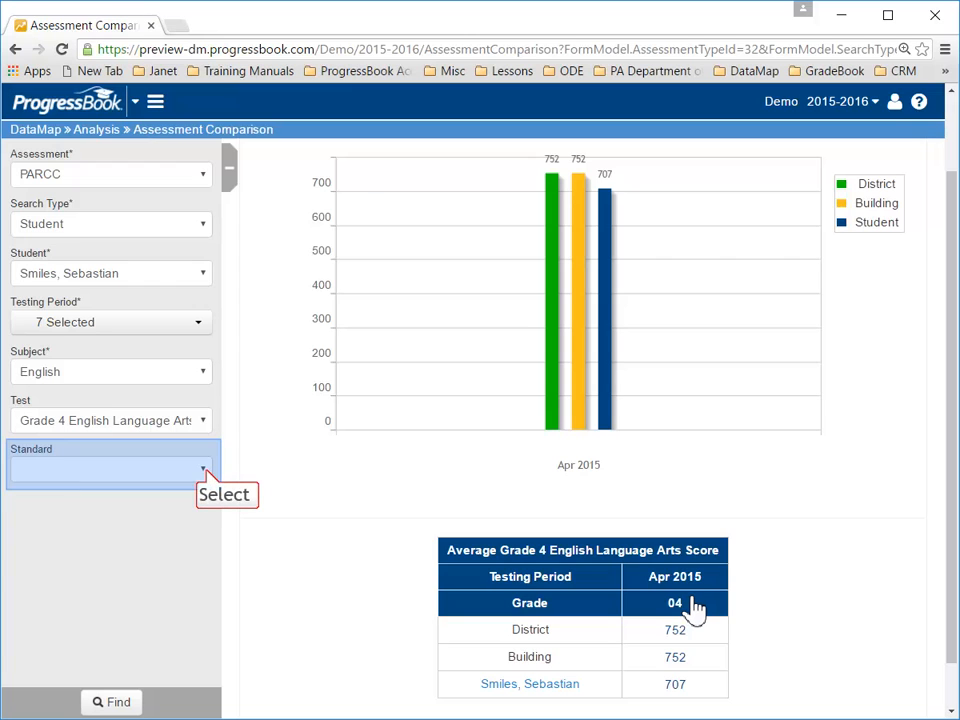
# Step: Open the choices for the Standard filter of the Grade 4 English Language Arts test
pyautogui.click(205, 470)
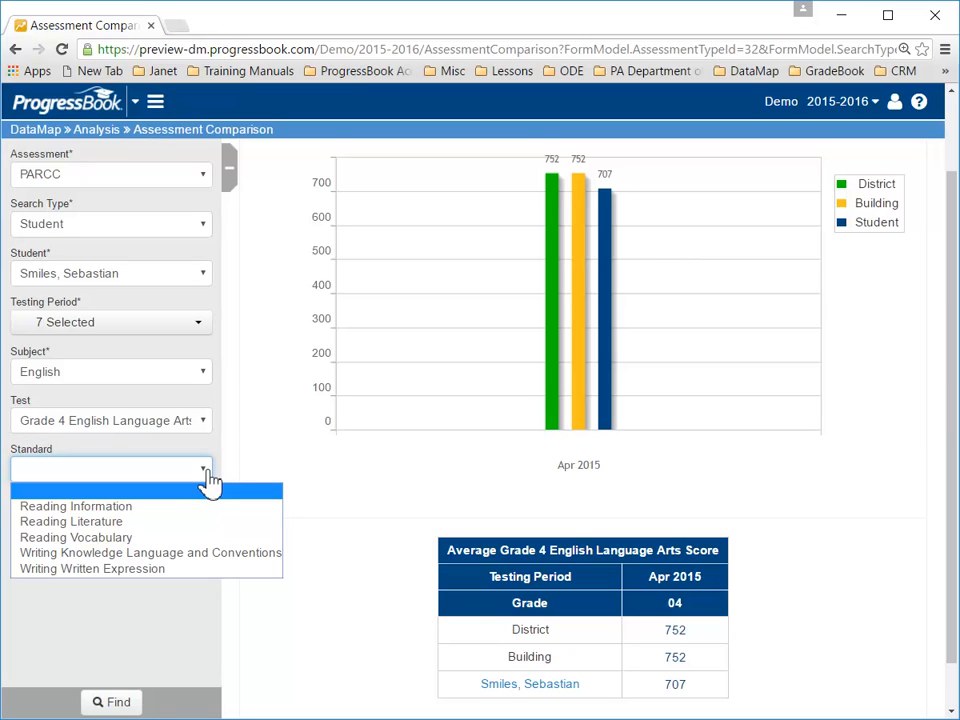